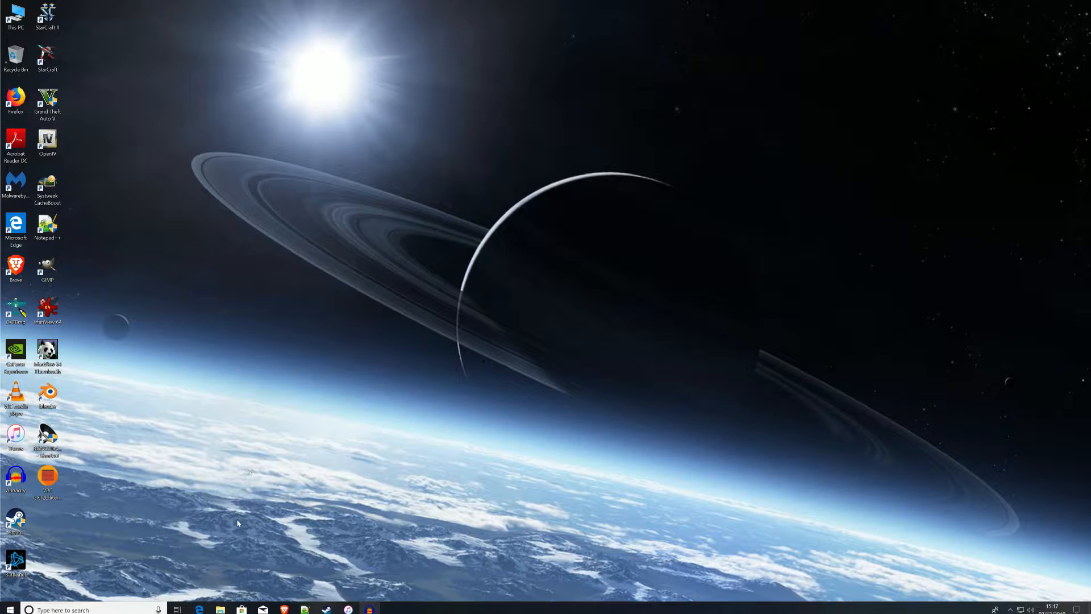
click(220, 610)
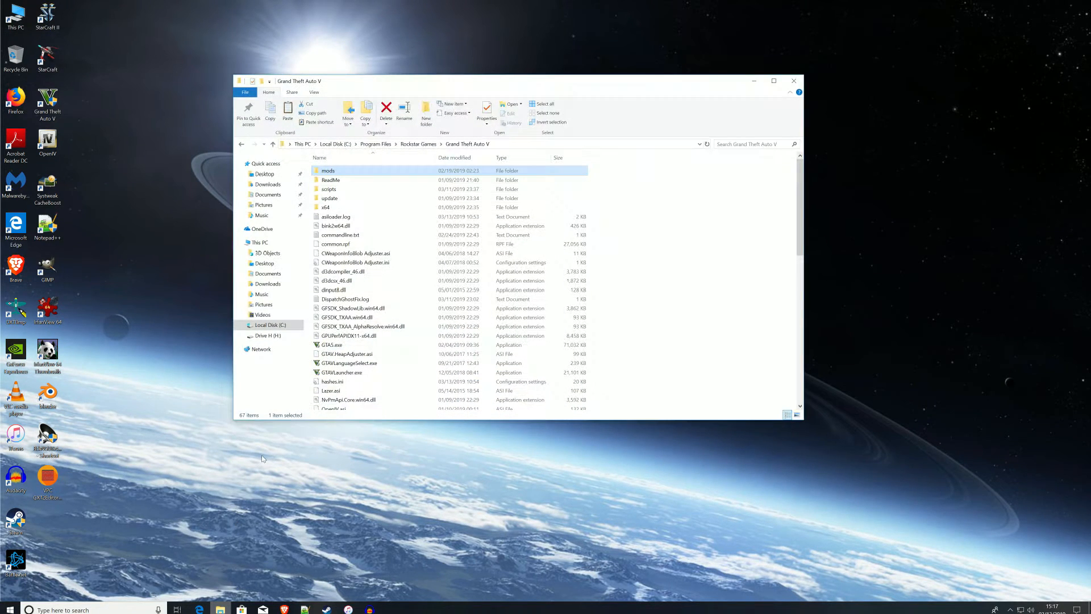
click(634, 280)
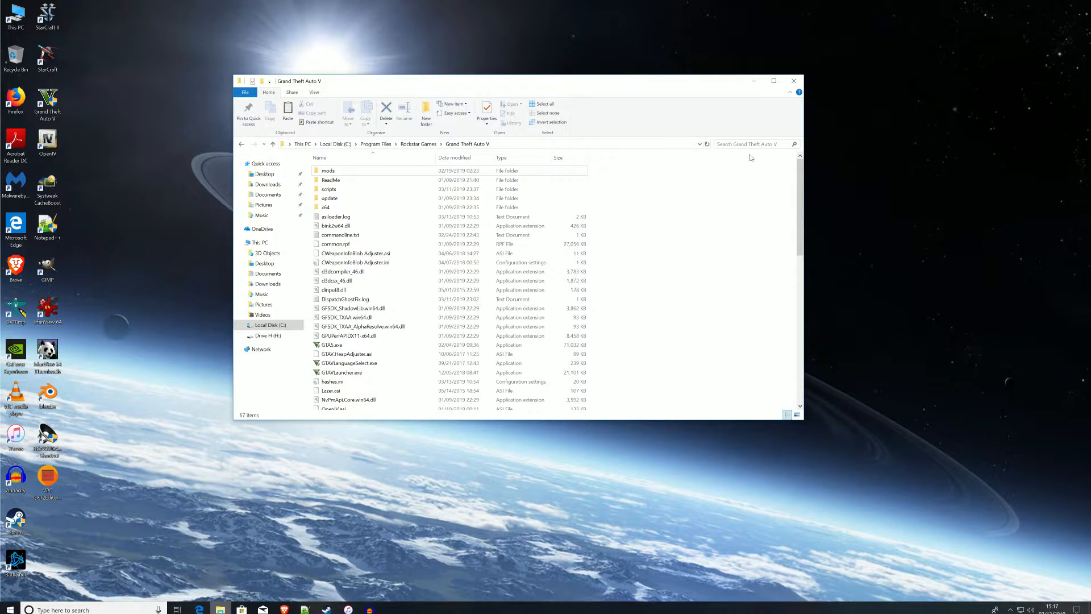
click(794, 80)
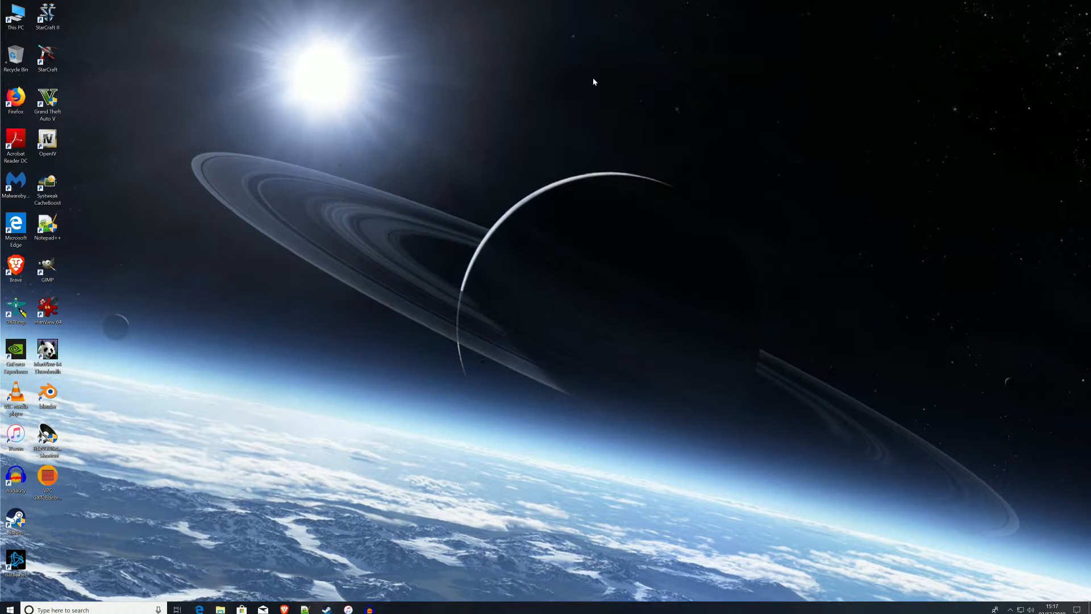
Open the Grand Theft Auto V installation folder through the file location of its desktop shortcut.
right_click(49, 97)
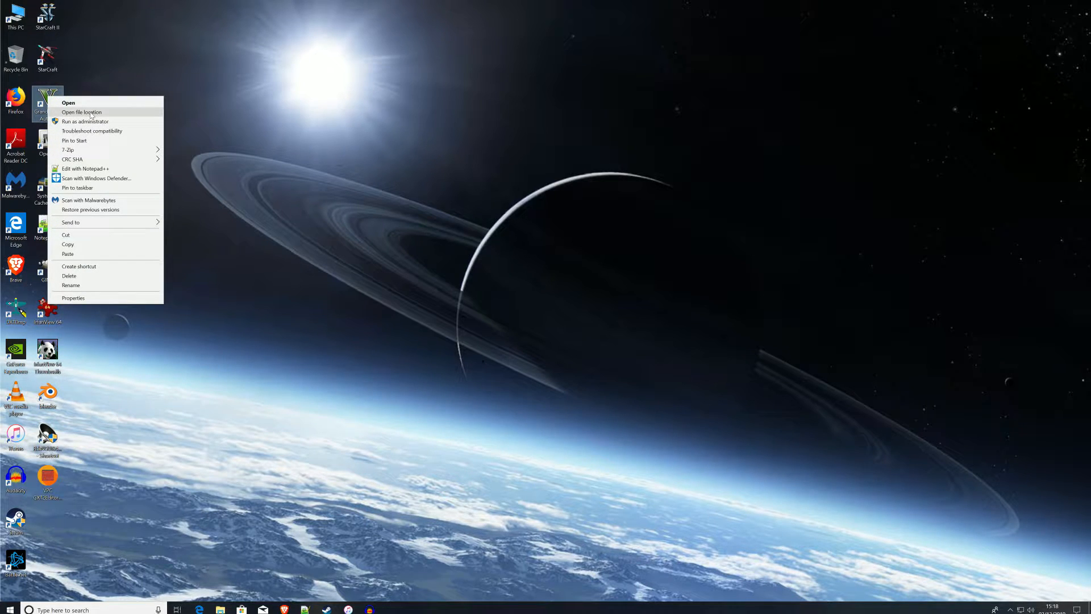
click(91, 113)
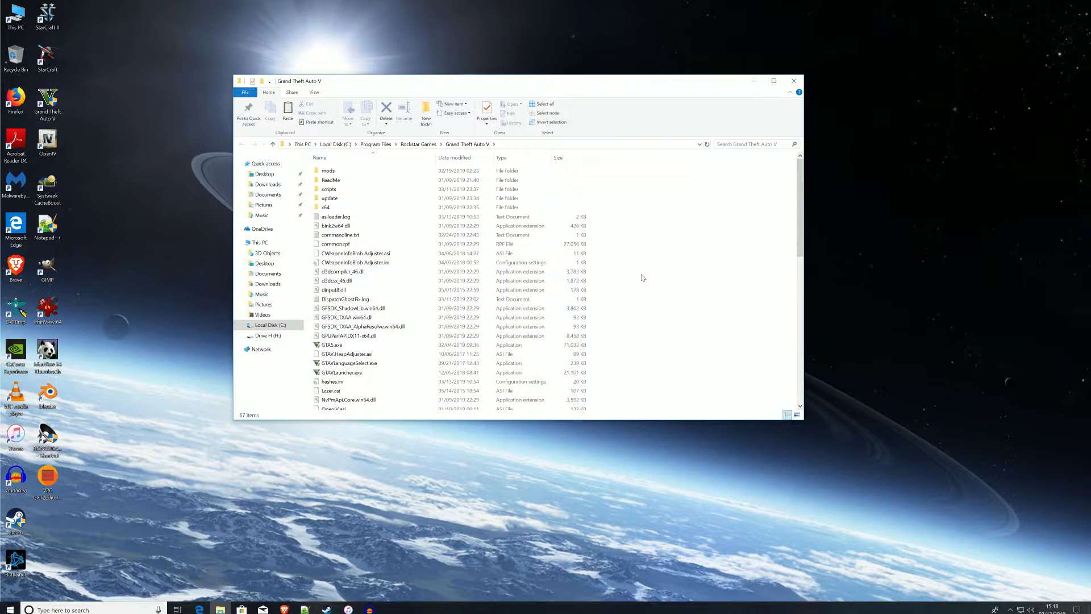
right_click(620, 265)
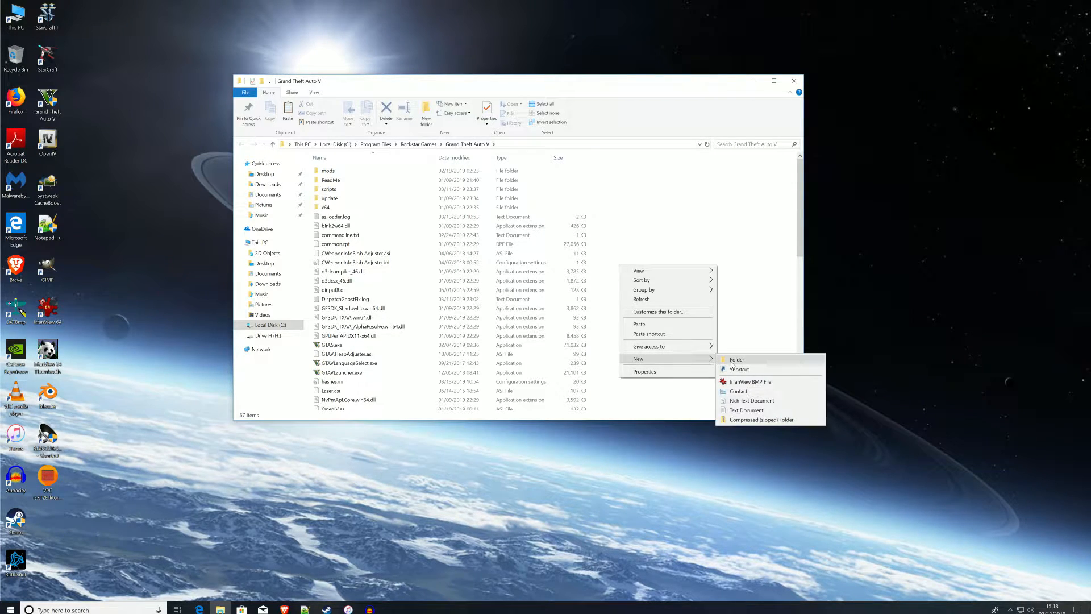
click(737, 301)
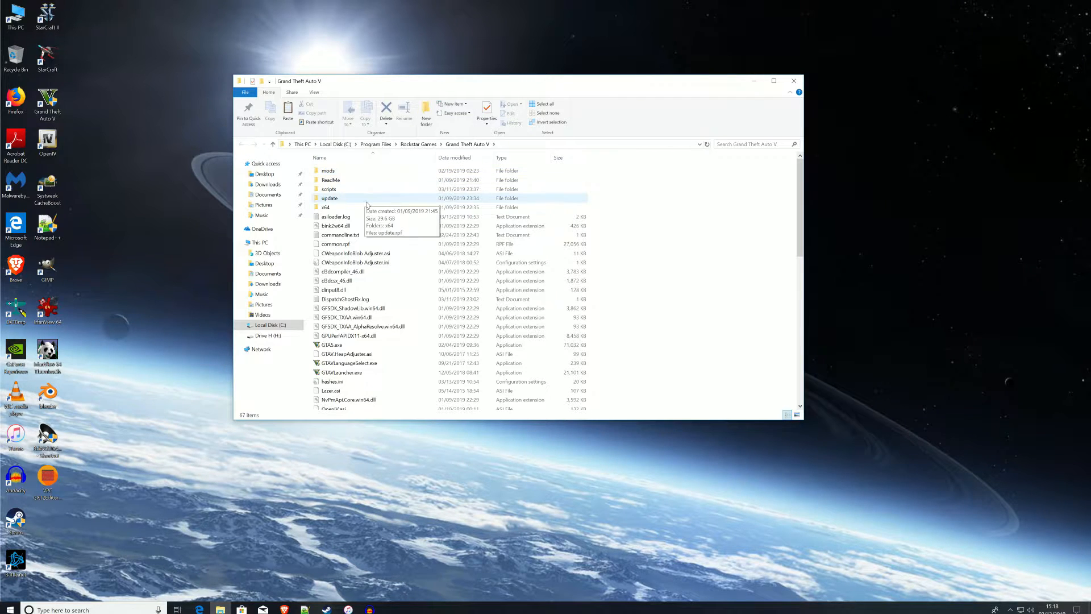
Copy the update folder and look inside the mods folder without pasting, returning to the Grand Theft Auto V folder.
right_click(328, 200)
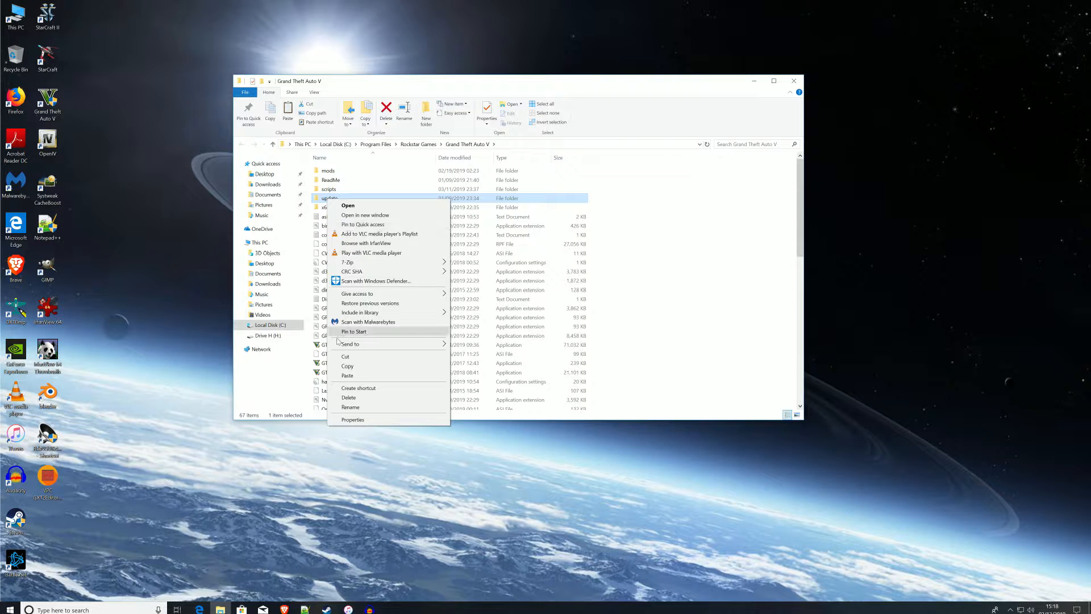
click(344, 367)
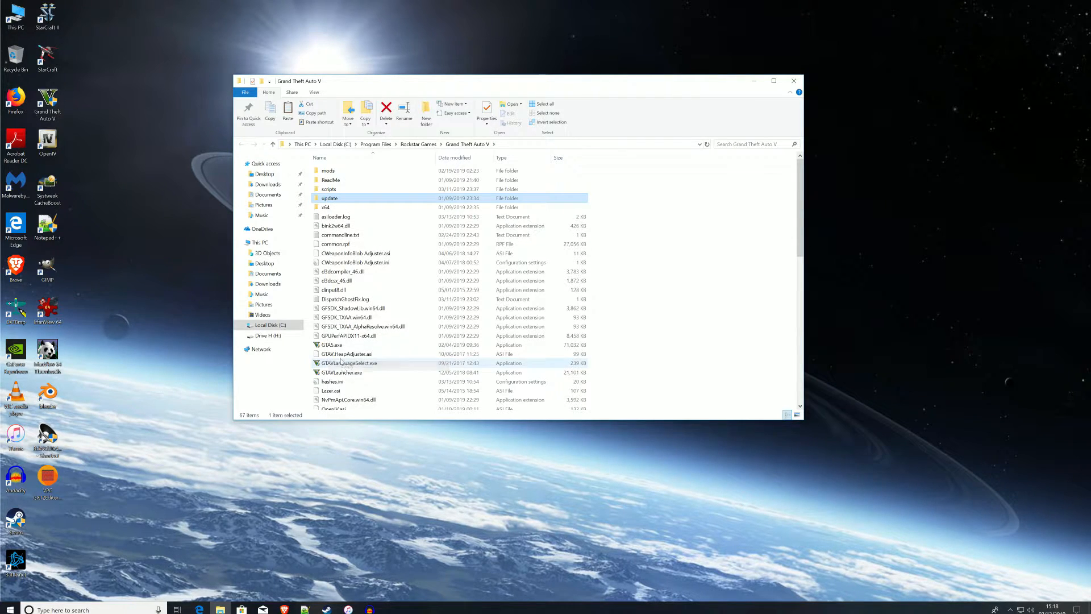
double_click(339, 173)
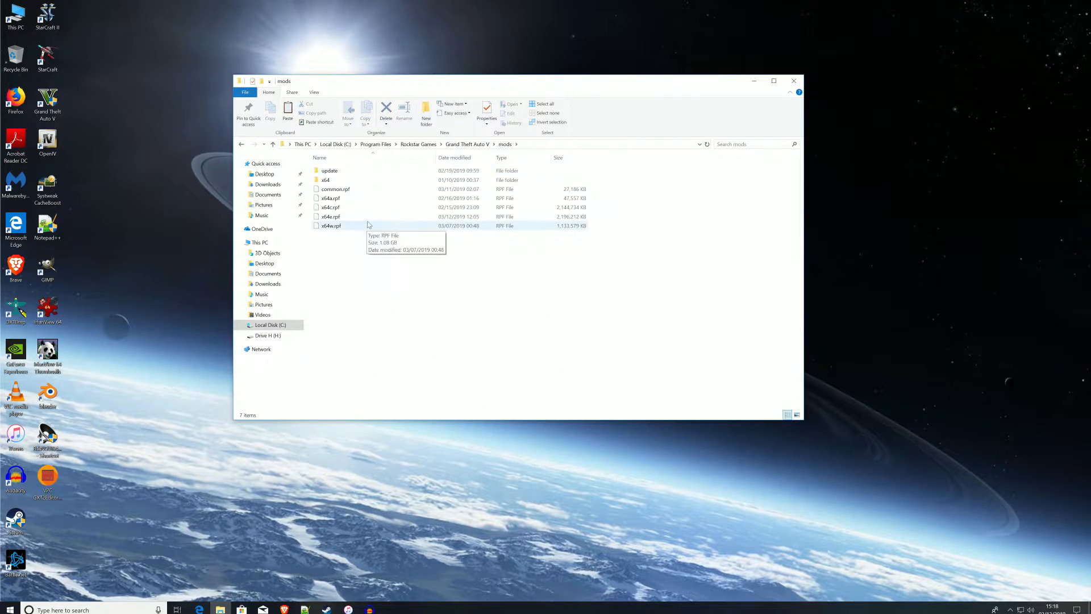
right_click(356, 261)
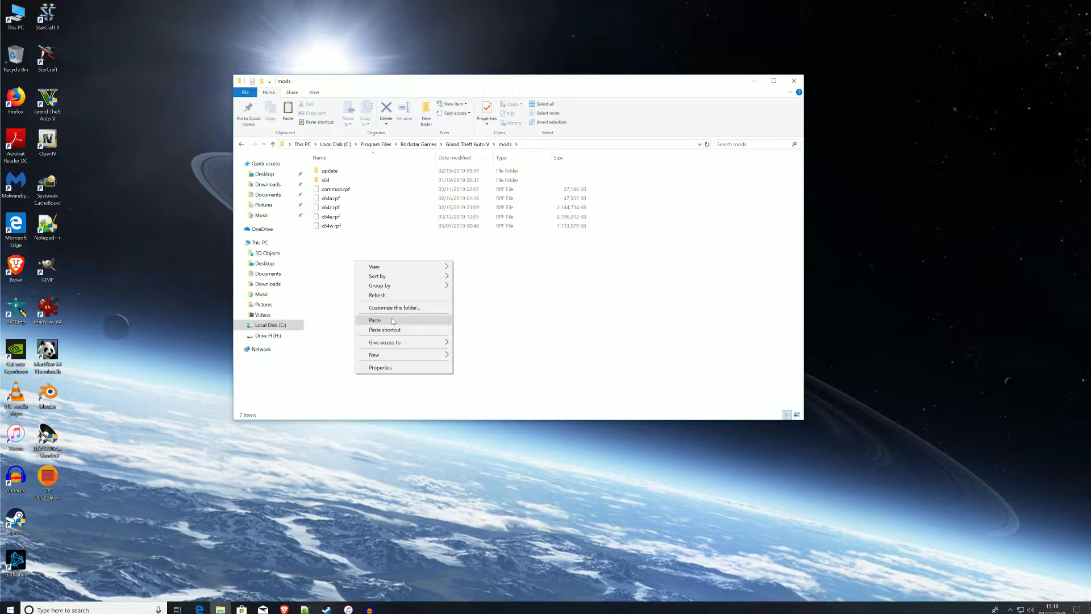
click(516, 312)
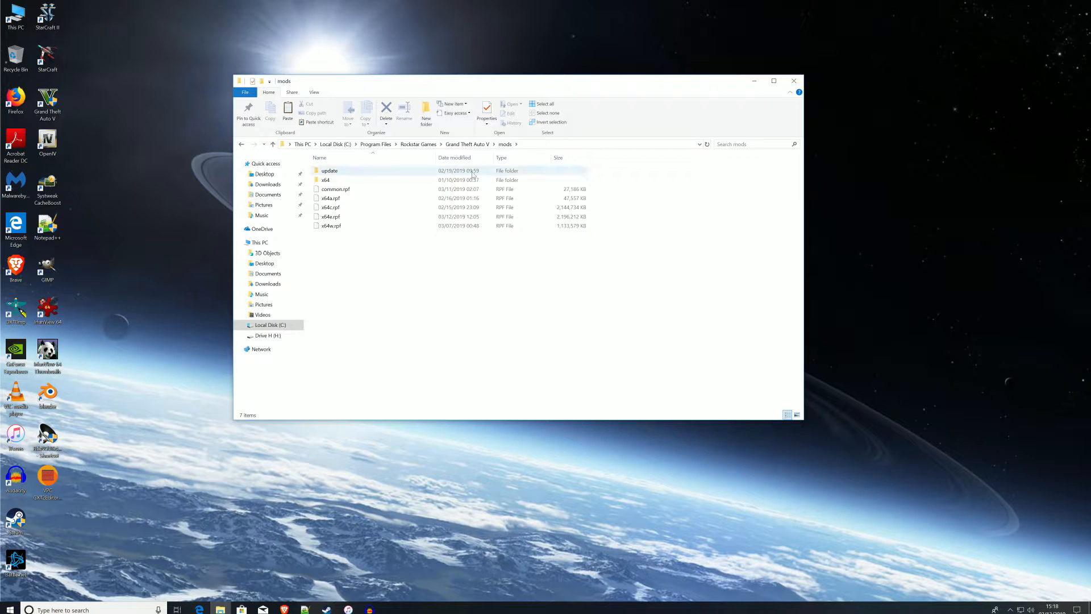
click(467, 143)
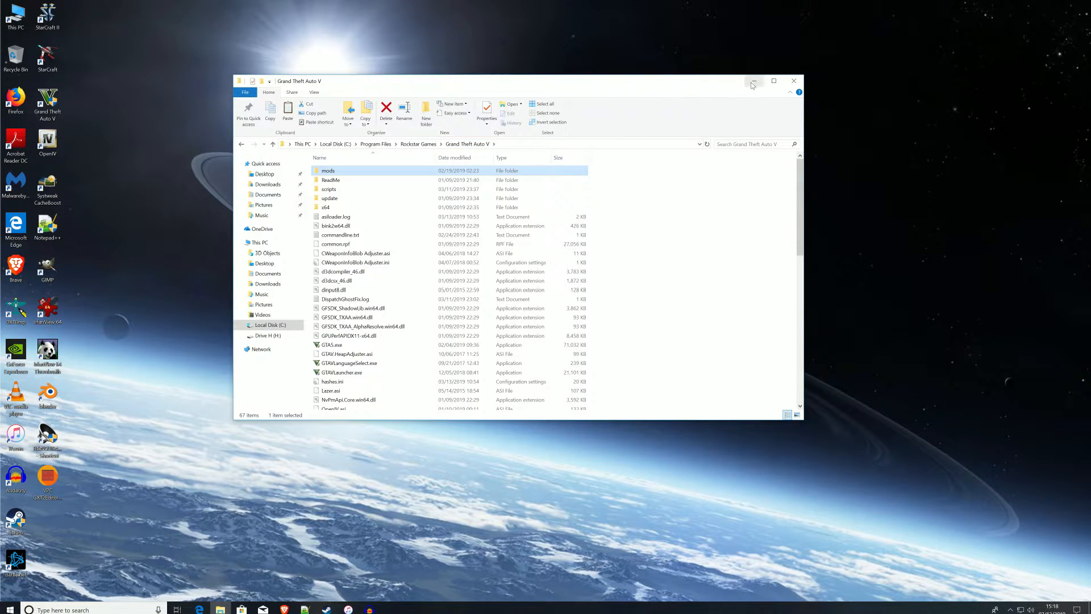
Minimize the game folder and view the Dewbauchee Rapid GTE add-on page in the Brave browser.
click(753, 83)
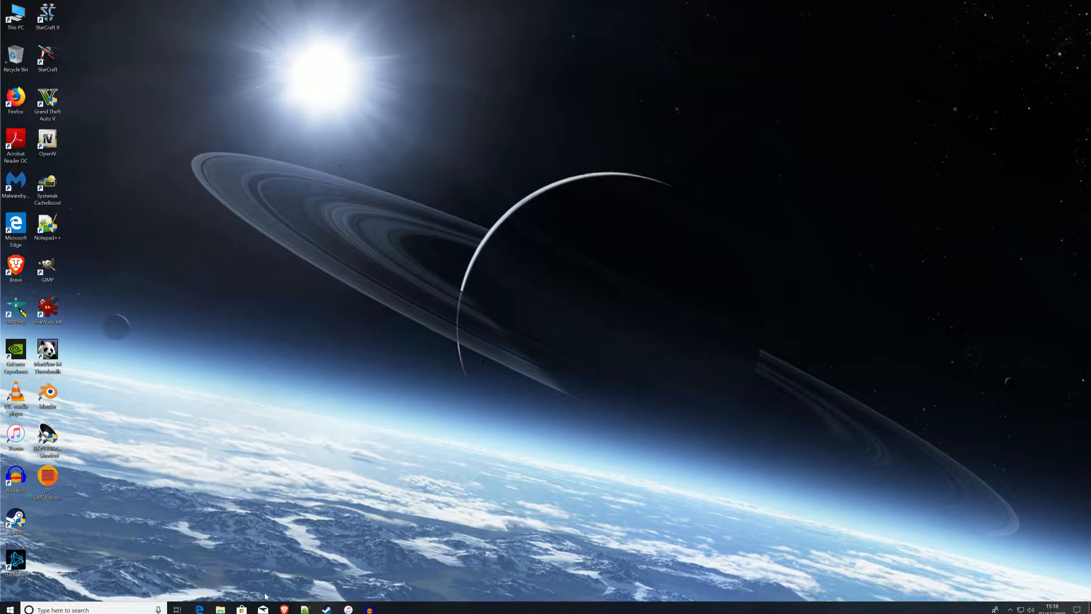
click(284, 610)
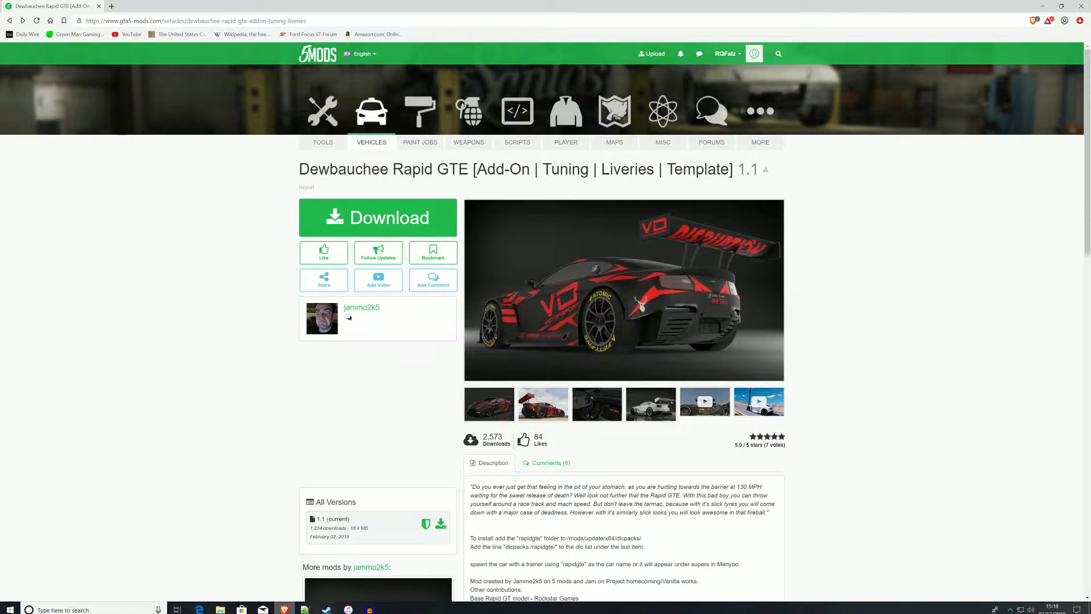
click(1043, 6)
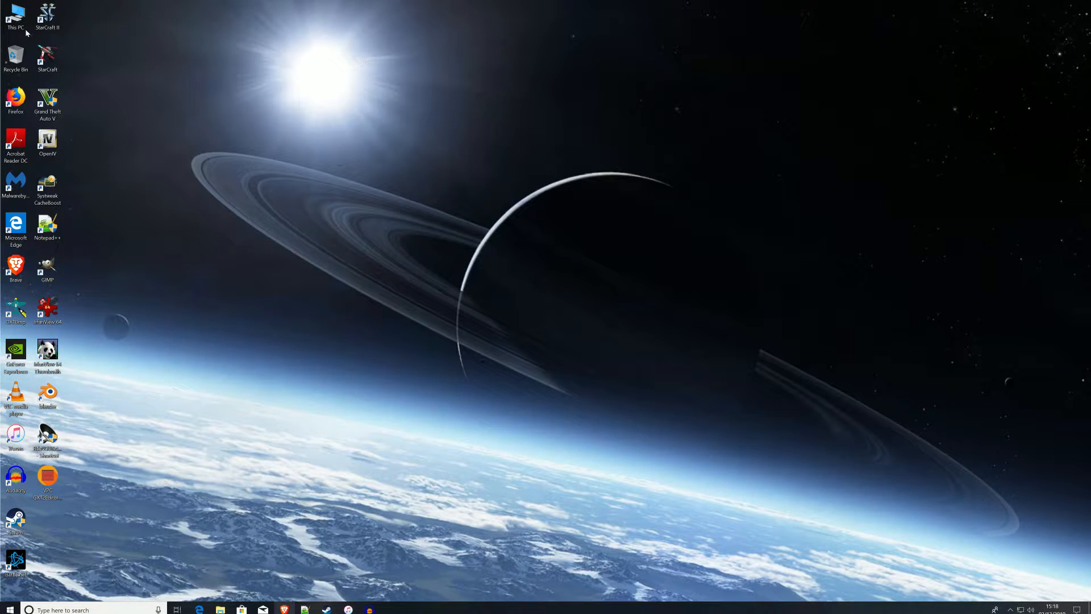
Open the b83d78-Rapid GTE1.1.zip archive from the Downloads folder in 7-Zip.
double_click(17, 23)
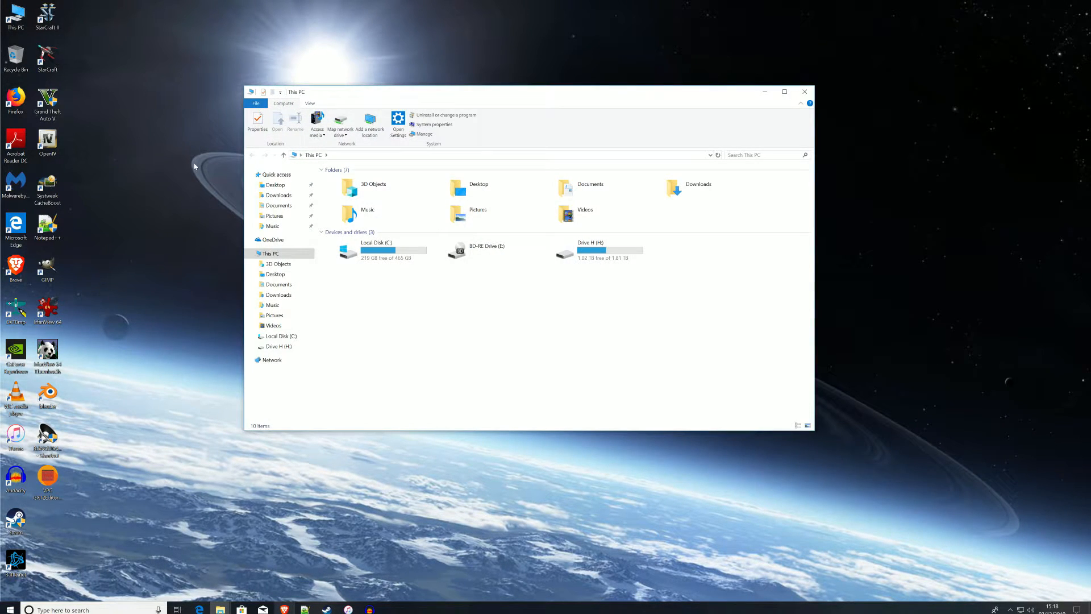
click(277, 195)
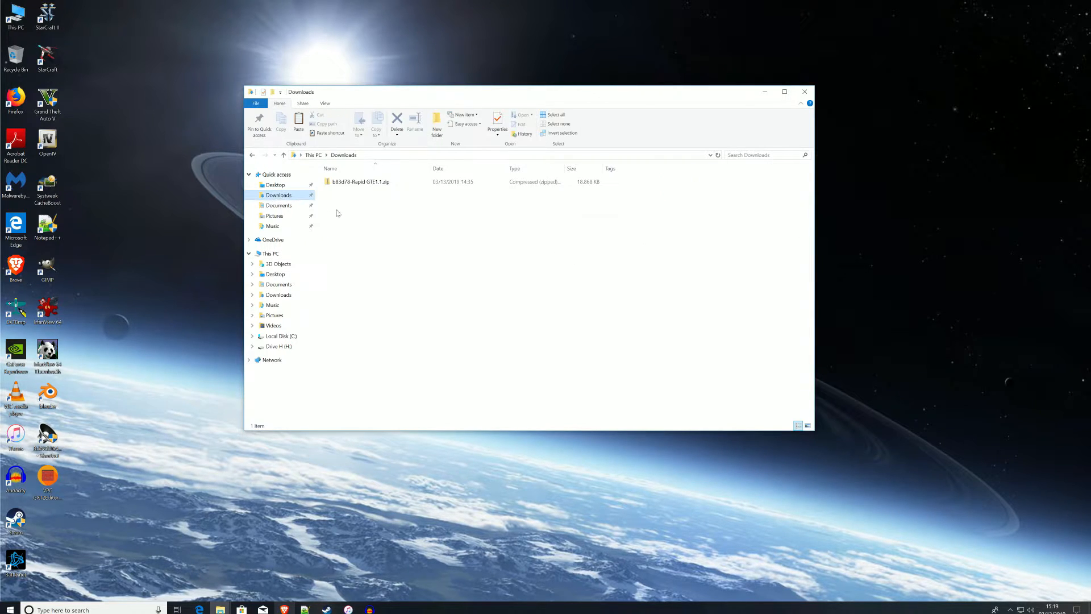
click(370, 182)
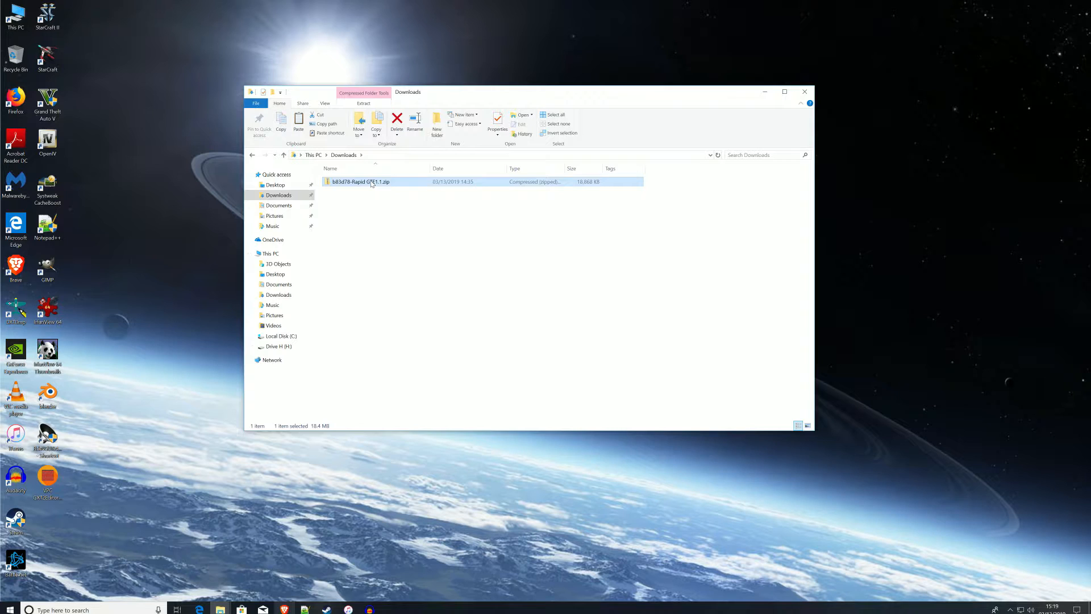
right_click(371, 183)
mouse_move(437, 227)
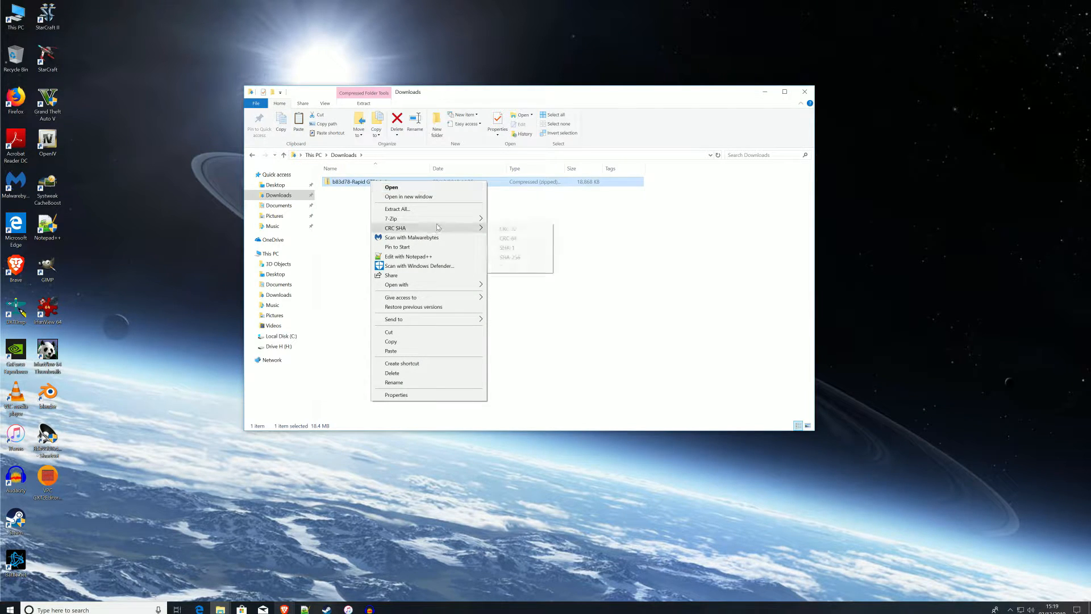
click(500, 220)
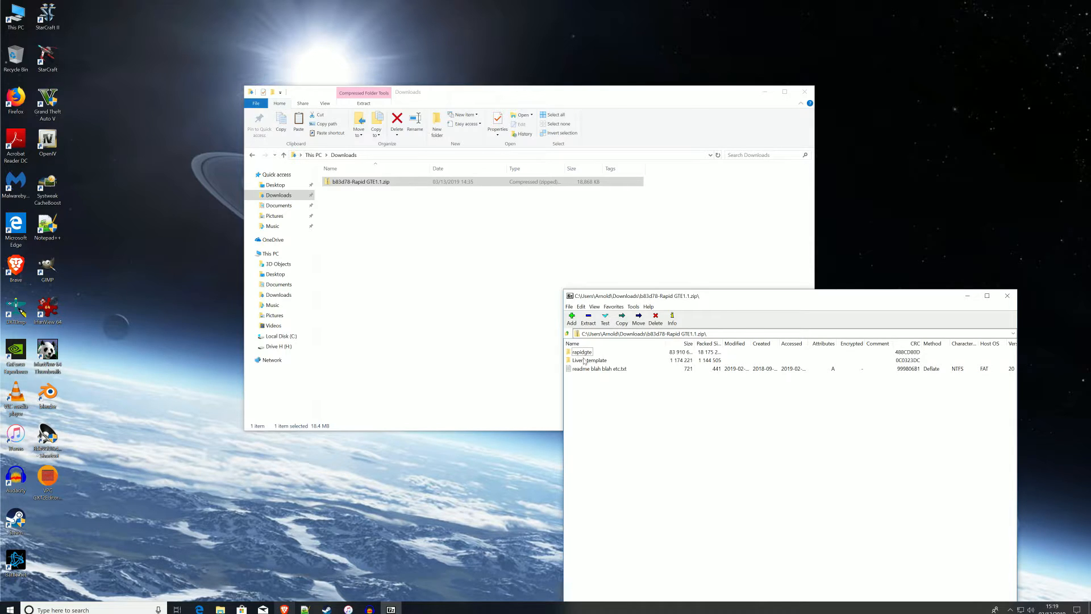
Extract the rapidgte folder from the archive to the desktop and close the archive and Downloads windows.
drag(587, 353, 161, 305)
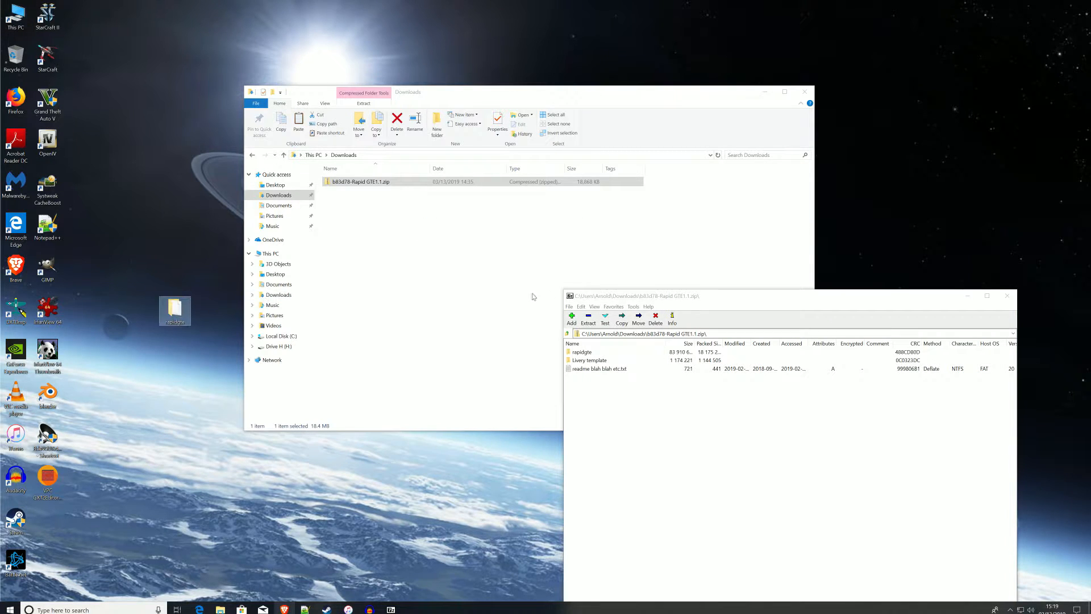
click(1008, 296)
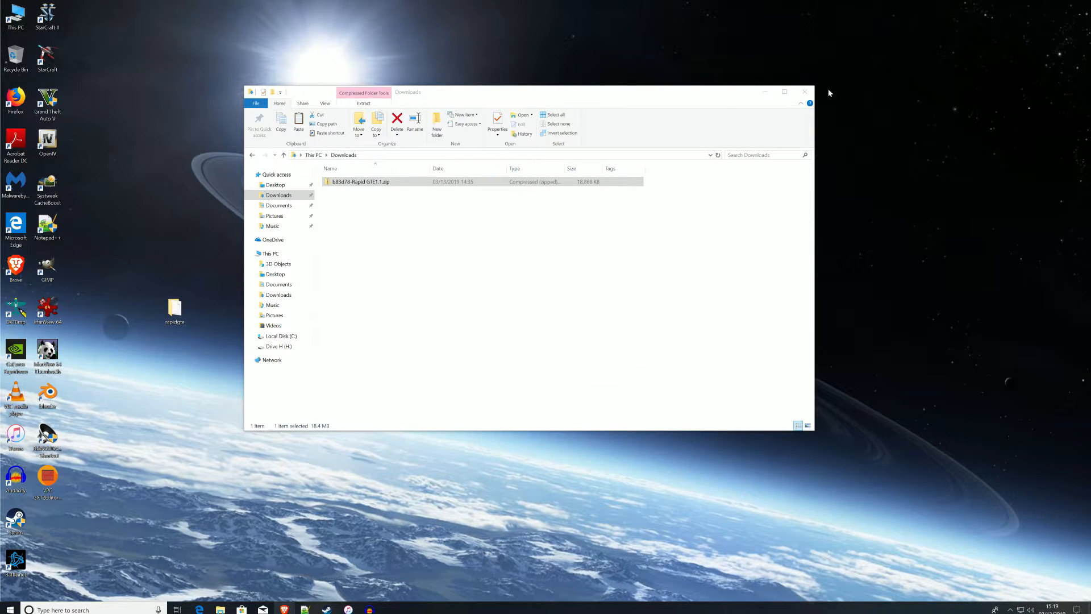
click(805, 92)
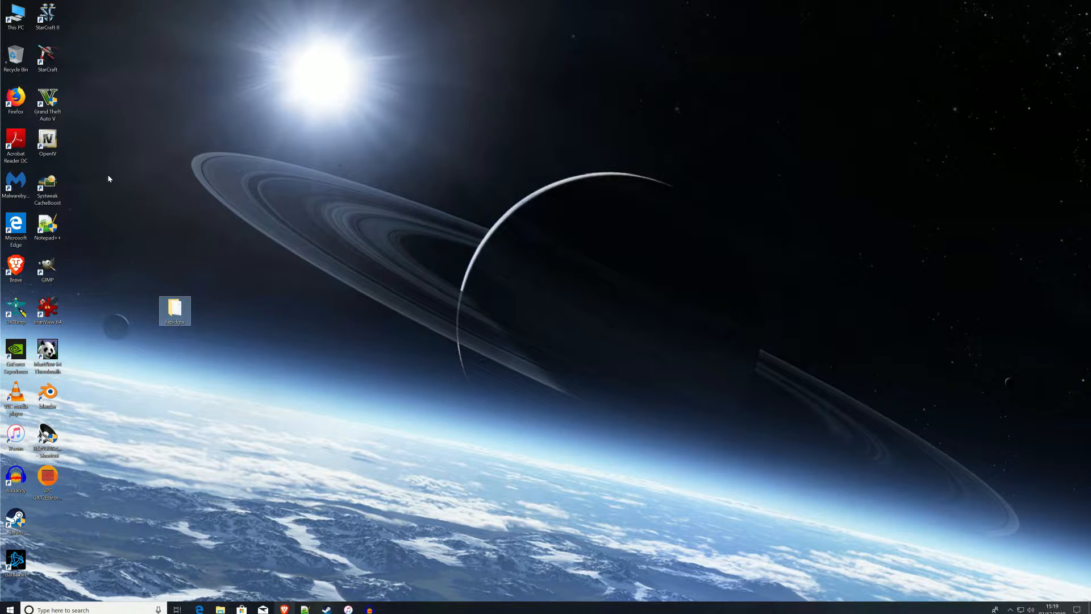
Launch OpenIV and check the full path of the Grand Theft Auto V installation folder in File Explorer.
click(54, 149)
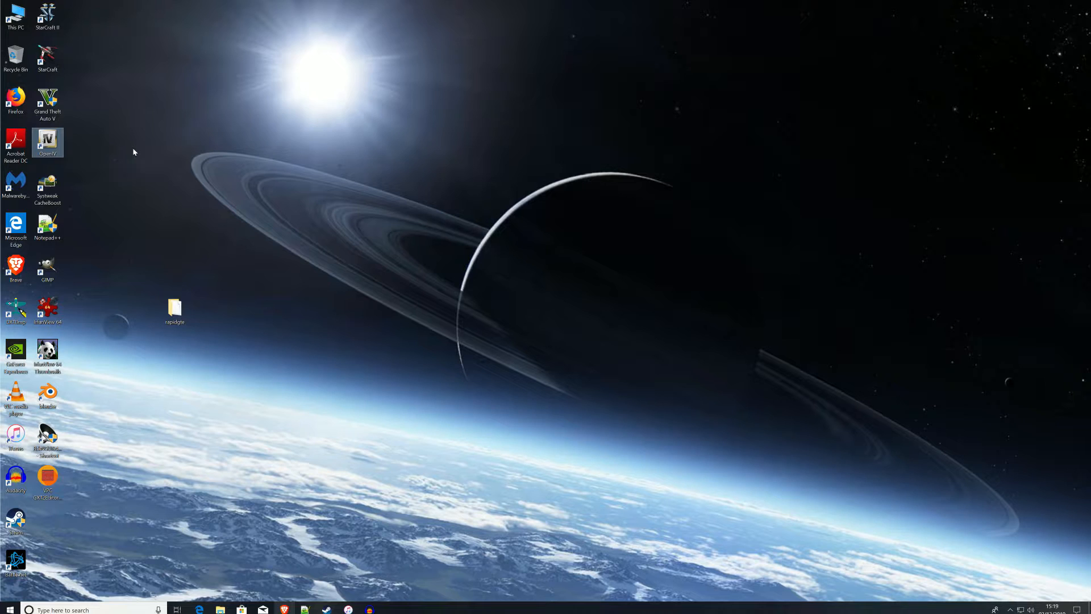
click(59, 149)
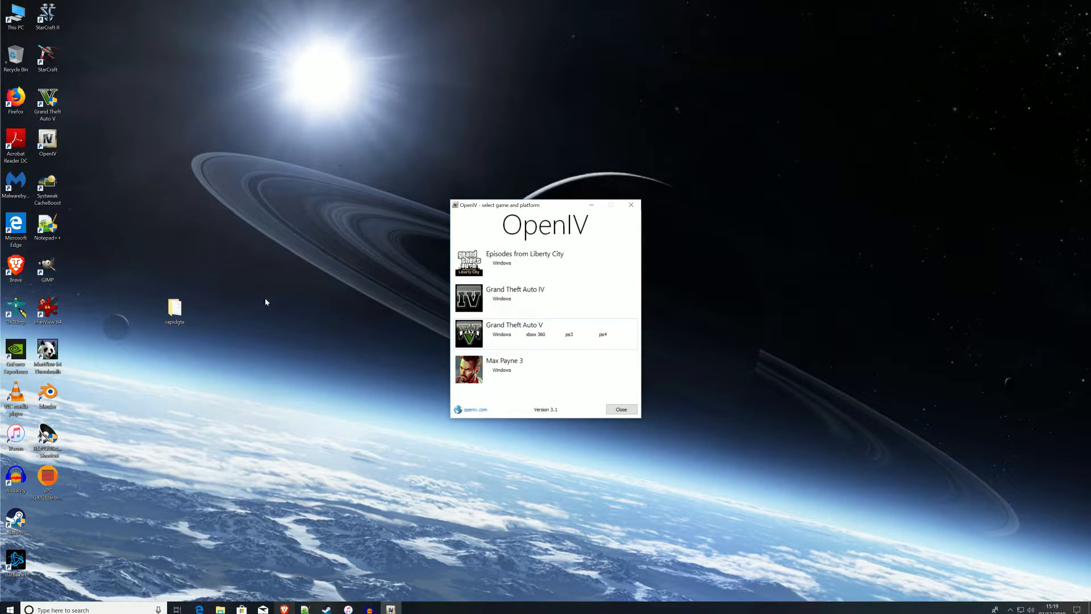
click(221, 607)
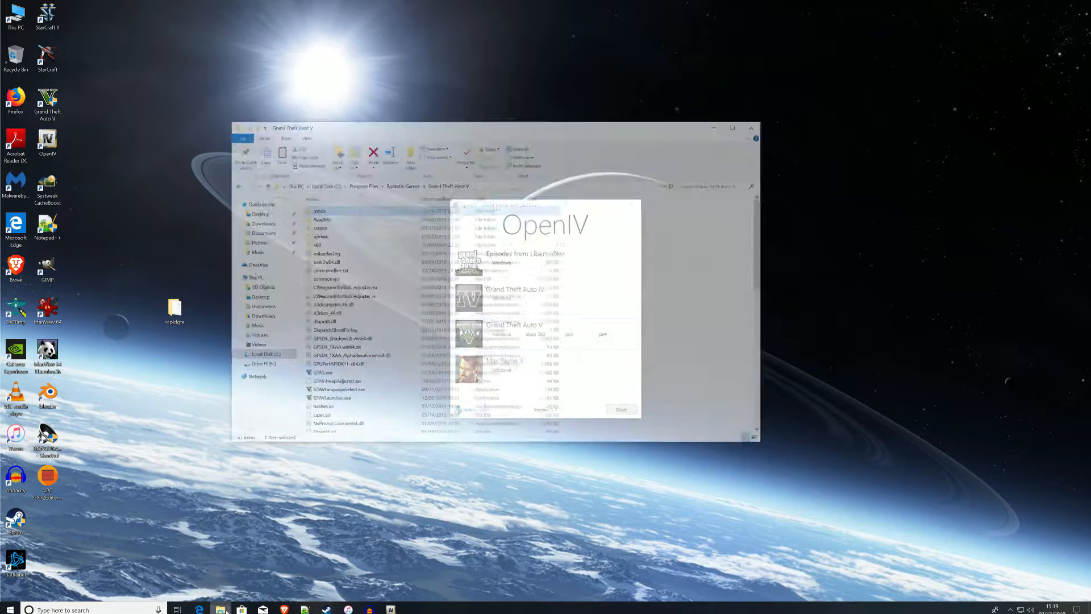
click(515, 149)
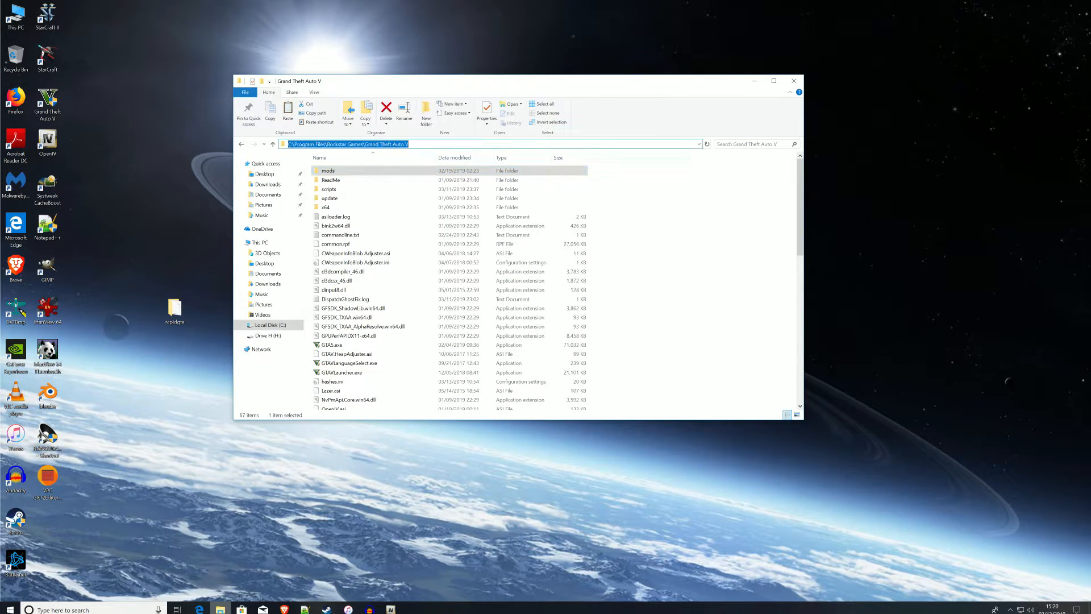
key(End)
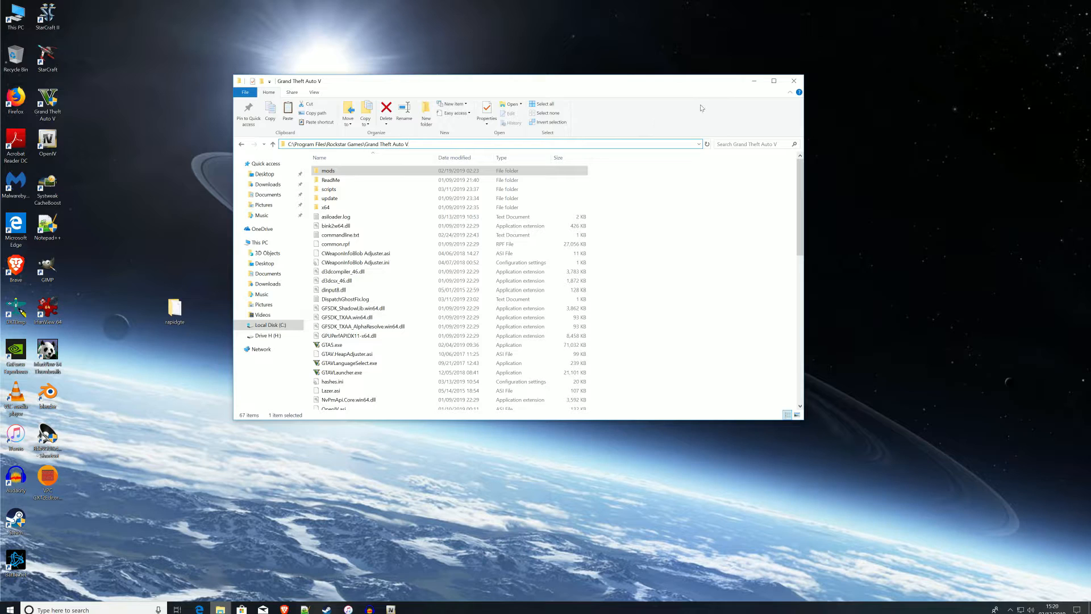
click(753, 85)
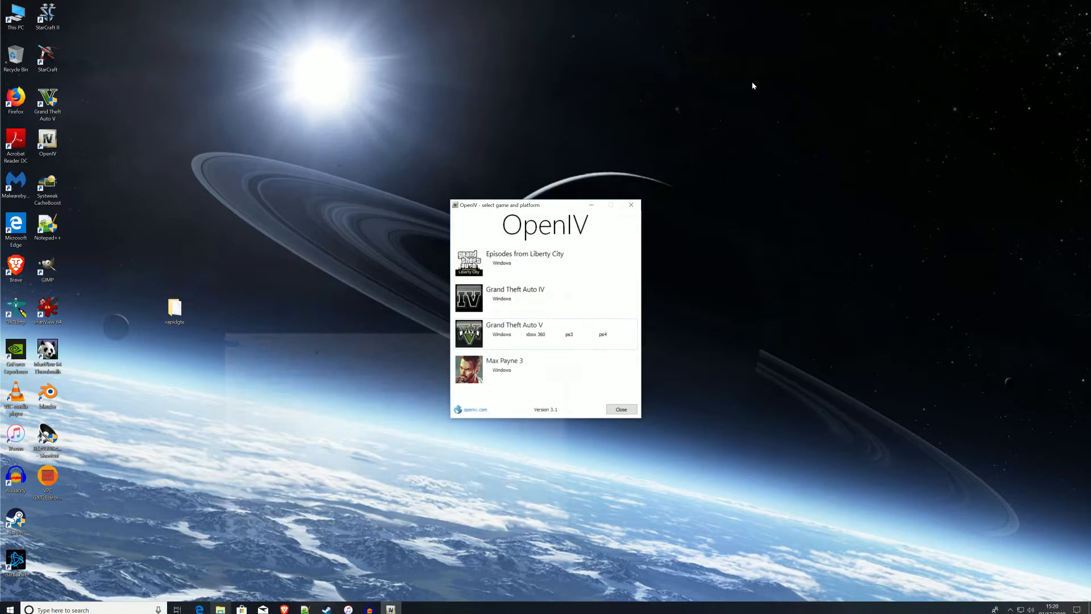
Load the Windows version of Grand Theft Auto V in OpenIV and open the mods/update/x64/dlcpacks folder.
click(500, 336)
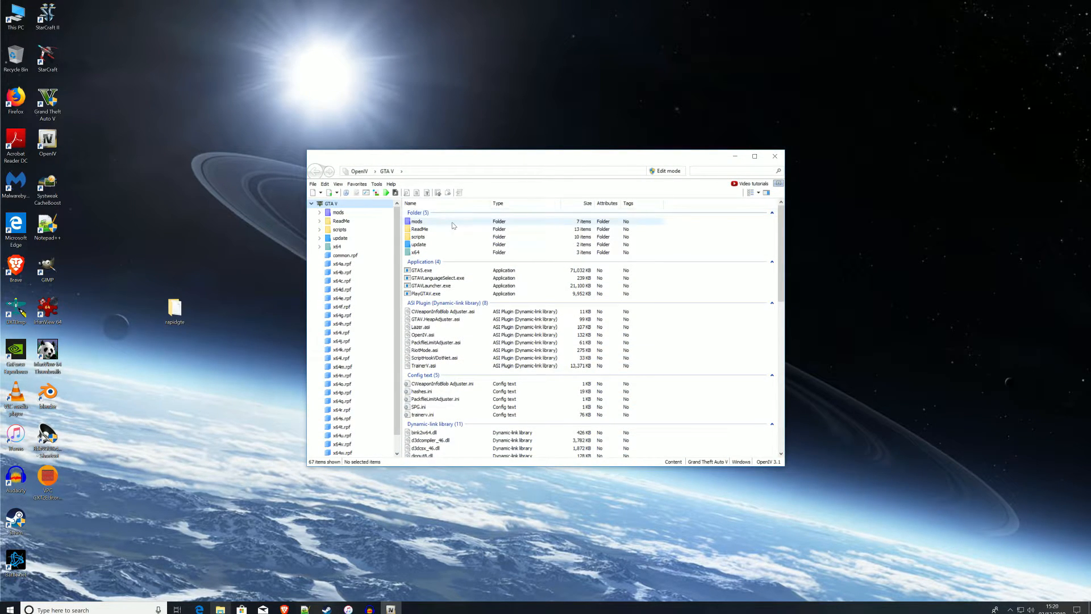
double_click(452, 223)
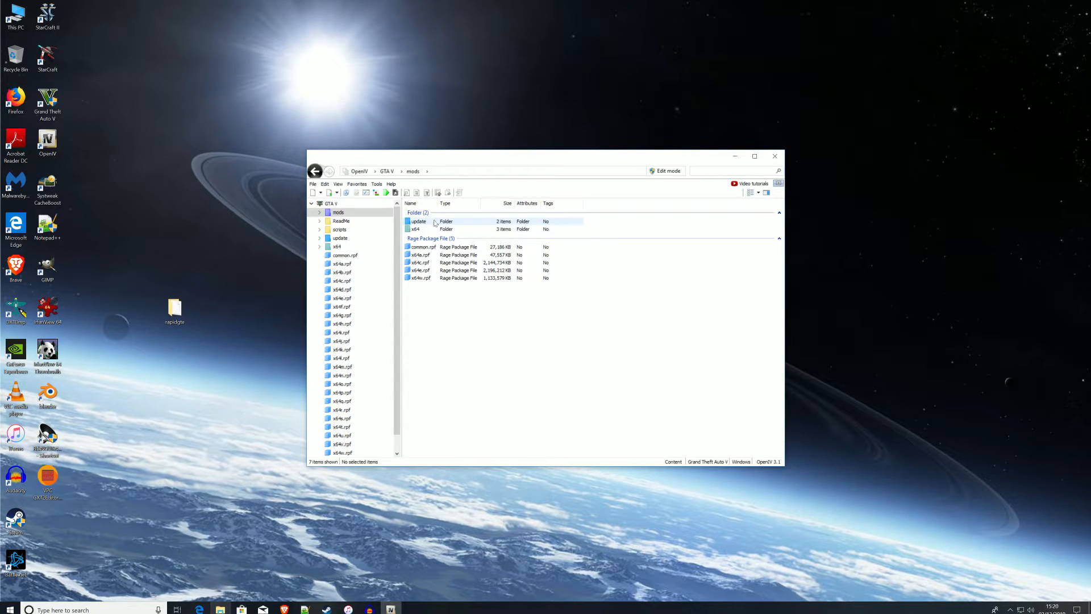
double_click(434, 222)
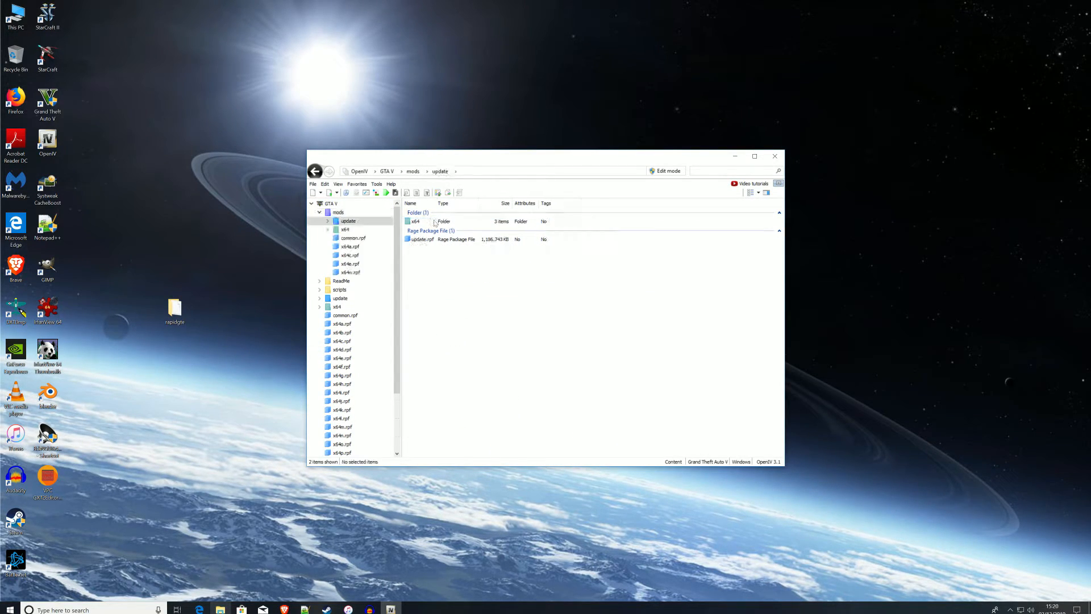
double_click(413, 222)
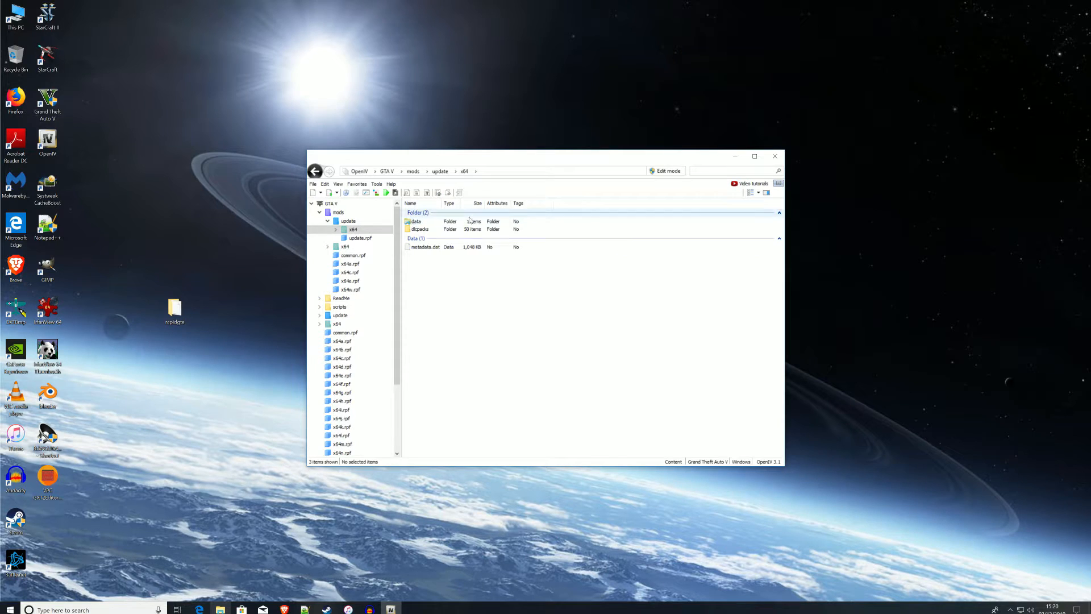
double_click(443, 229)
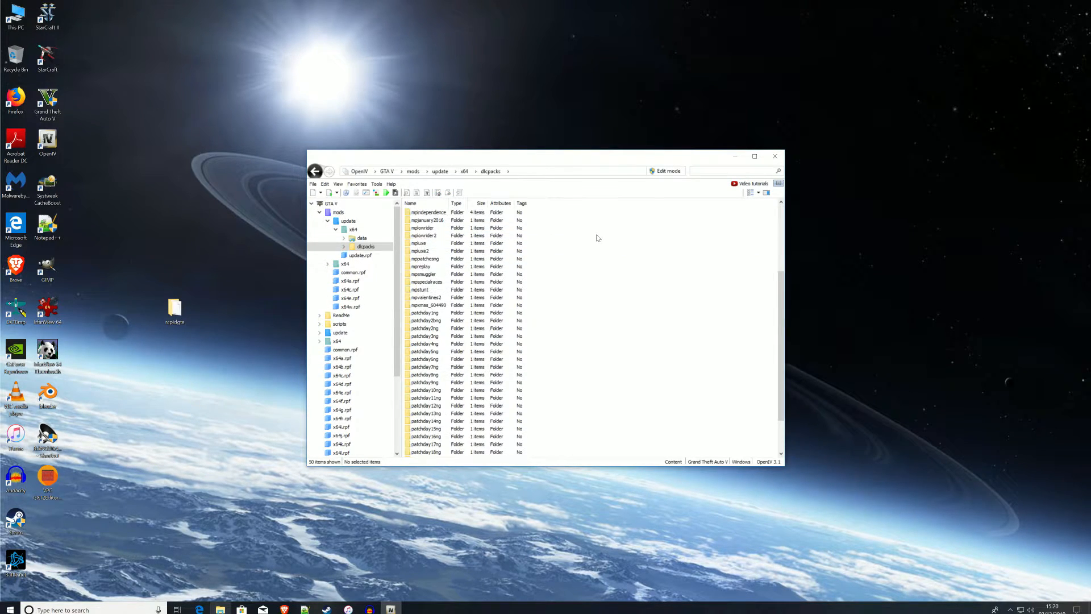
Turn on edit mode for the mods/update/x64/dlcpacks folder and accept the automatic saving of changes.
scroll(606, 270, down, 1)
scroll(586, 311, down, 6)
scroll(586, 312, up, 6)
scroll(586, 312, up, 1)
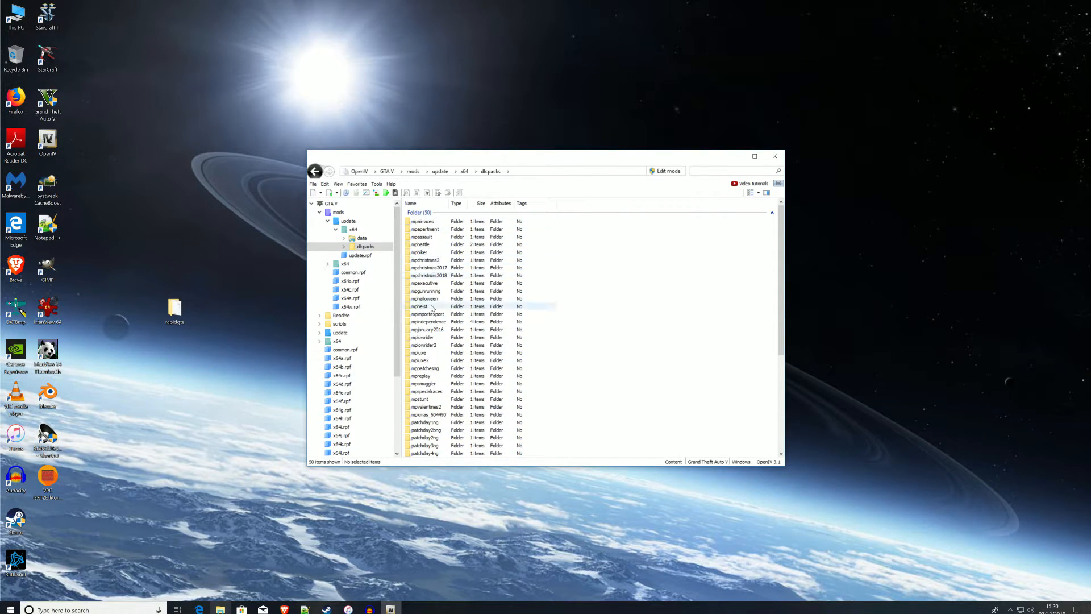
scroll(563, 297, down, 6)
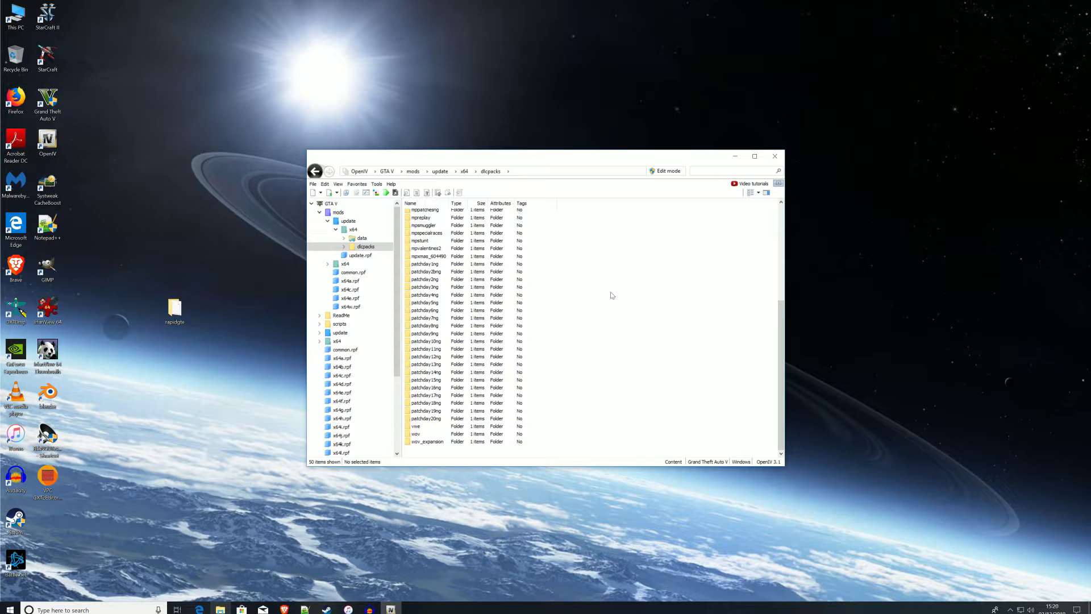
click(670, 172)
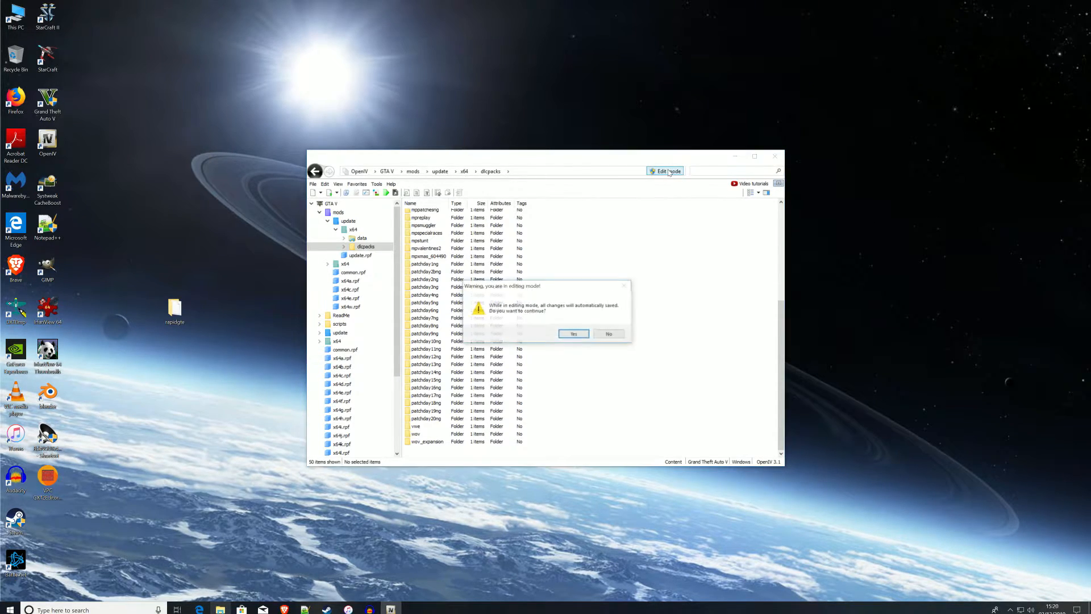
click(574, 332)
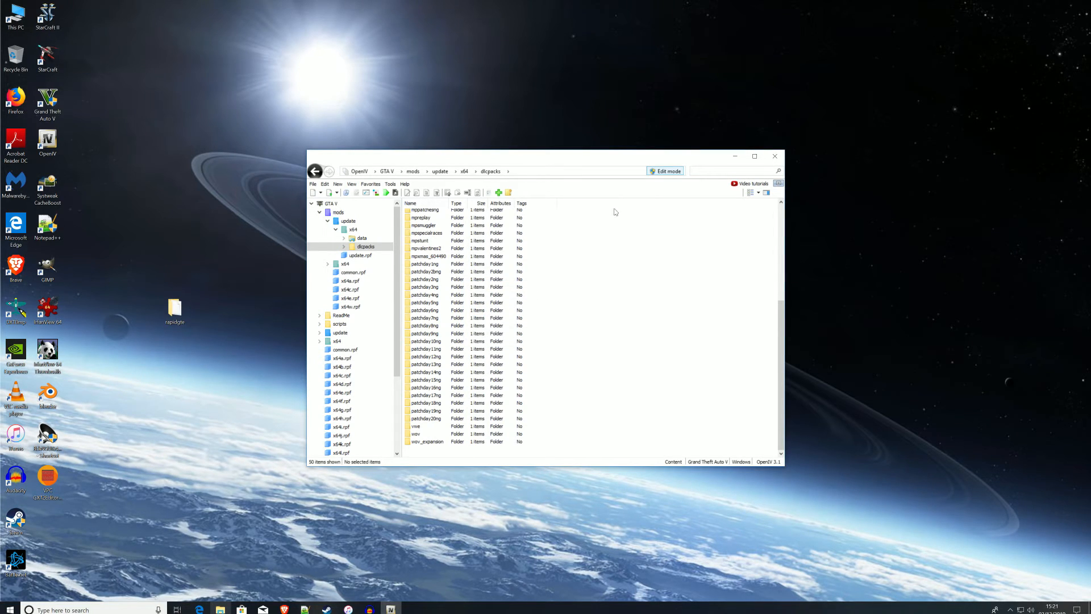
Create a new folder named rapidgte inside dlcpacks, matching the name of the extracted mod folder.
click(509, 193)
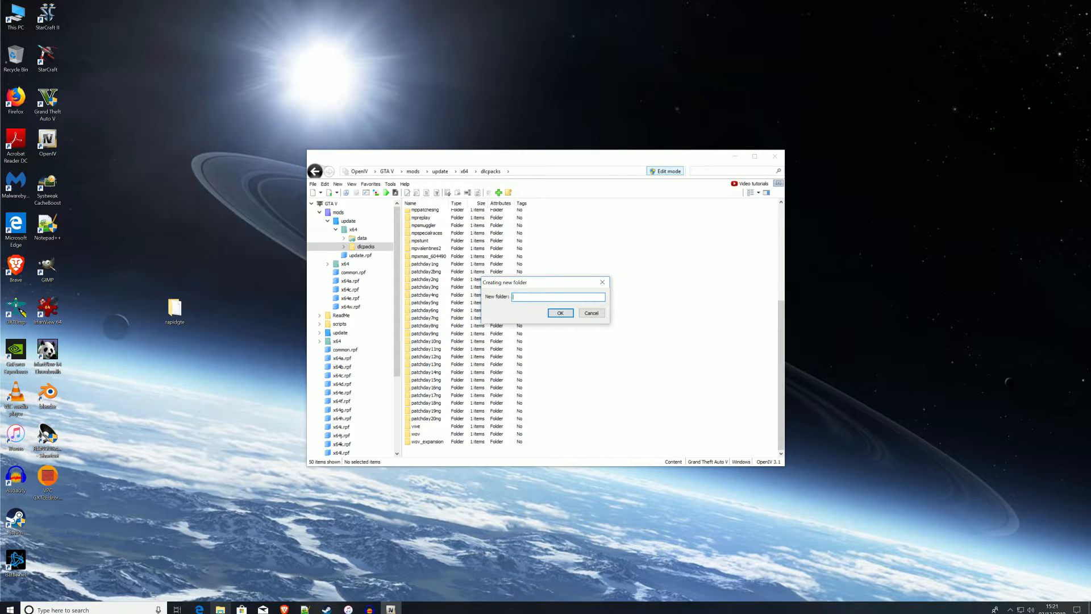
click(180, 316)
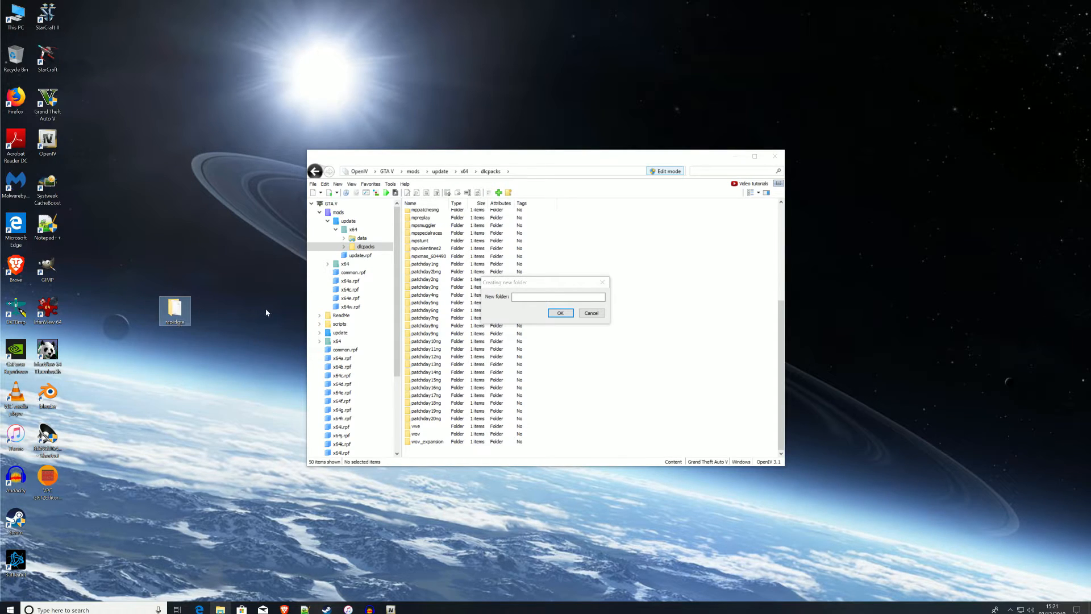
click(536, 290)
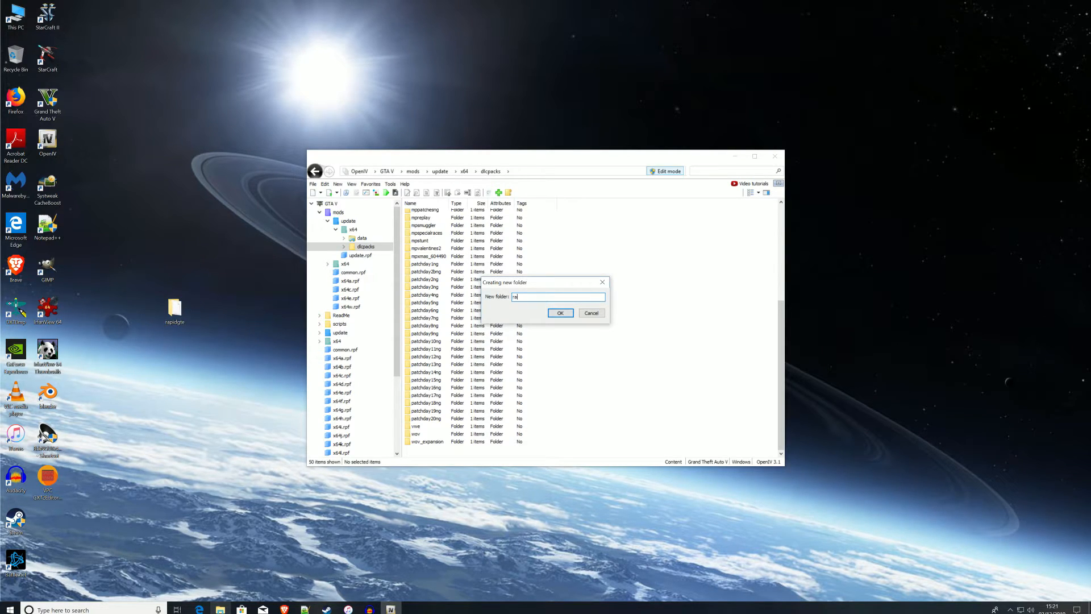
text(rapidgte)
key(Return)
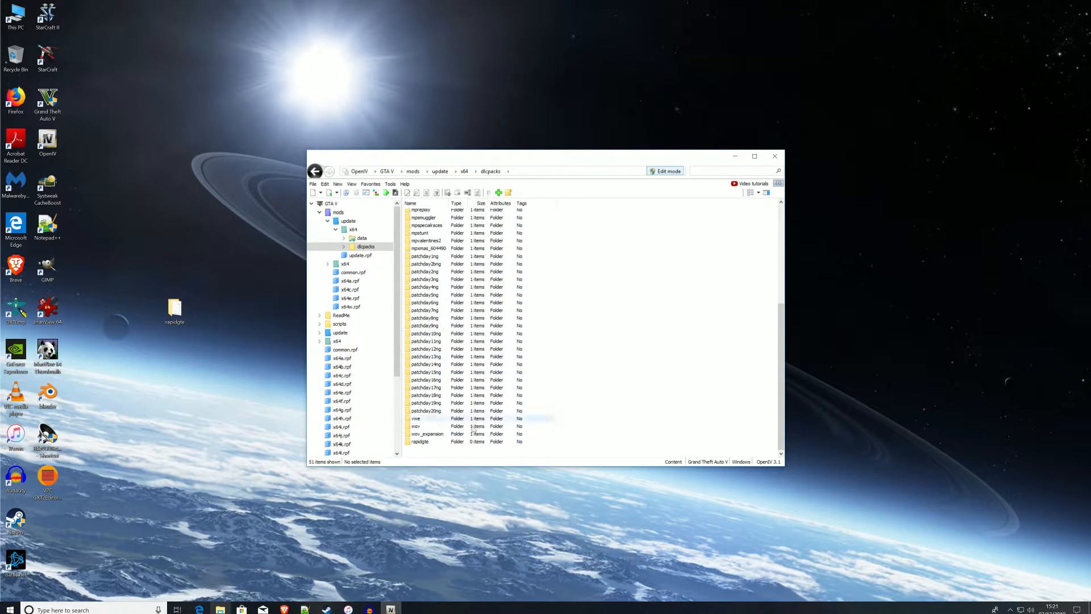
Add the dlc.rpf file from the desktop's rapidgte folder to the new rapidgte folder in dlcpacks.
double_click(435, 443)
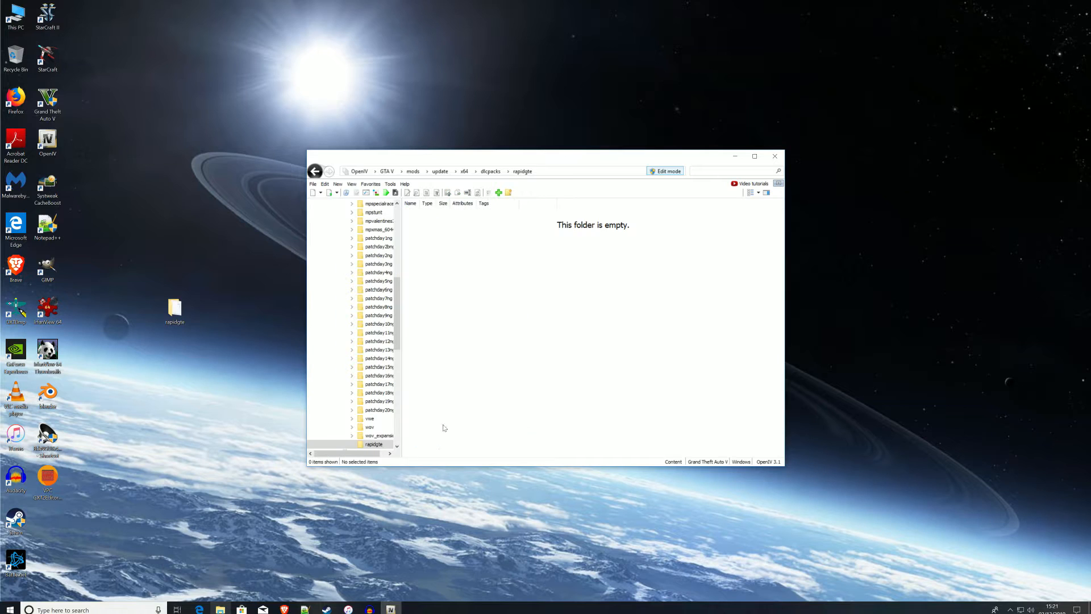
click(499, 192)
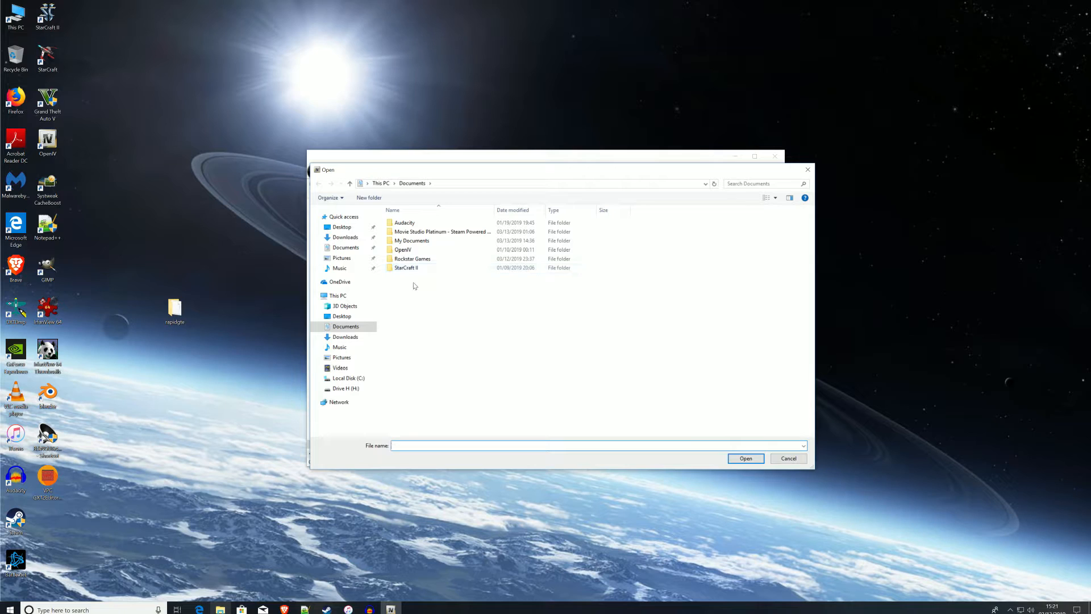
click(340, 228)
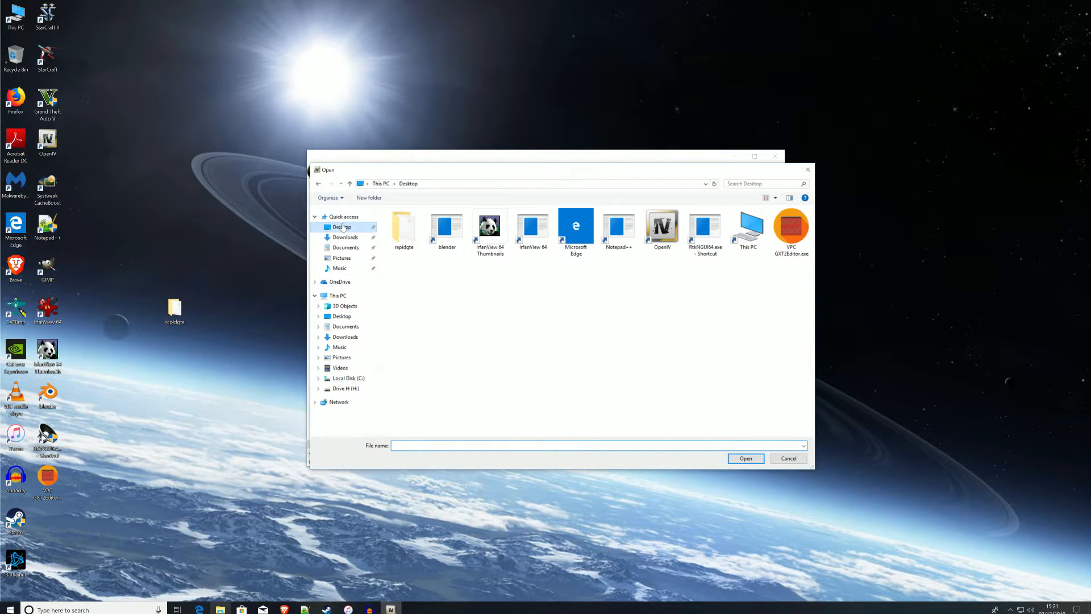
double_click(402, 239)
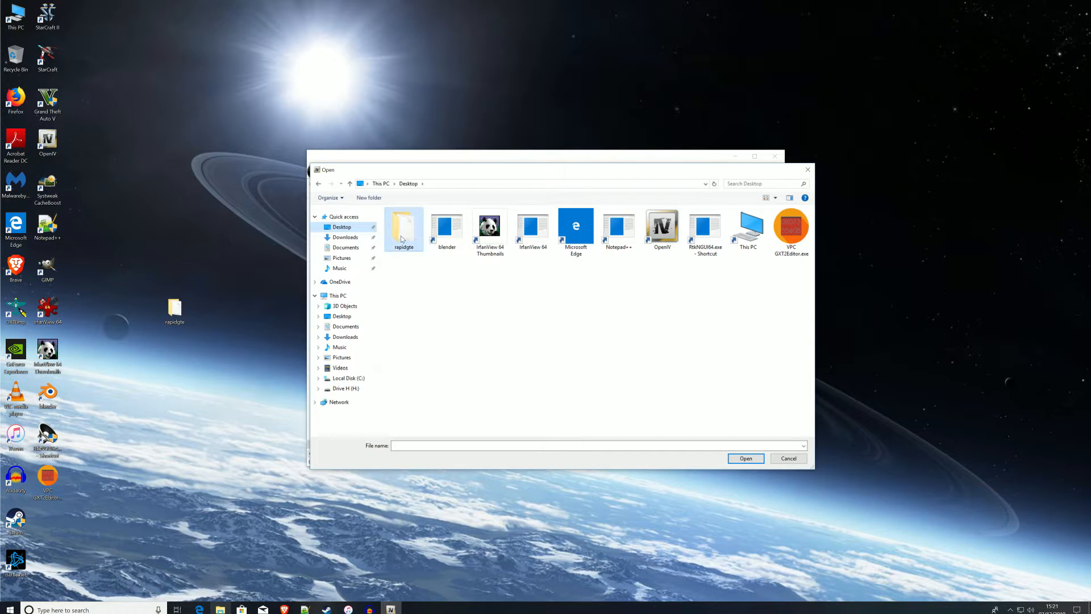
click(407, 224)
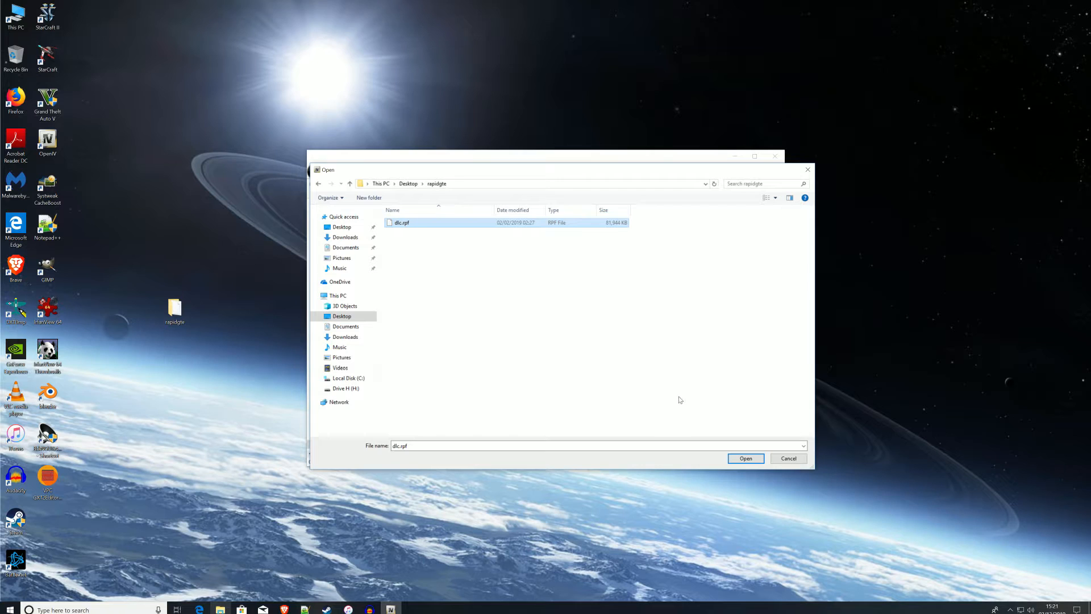
click(746, 459)
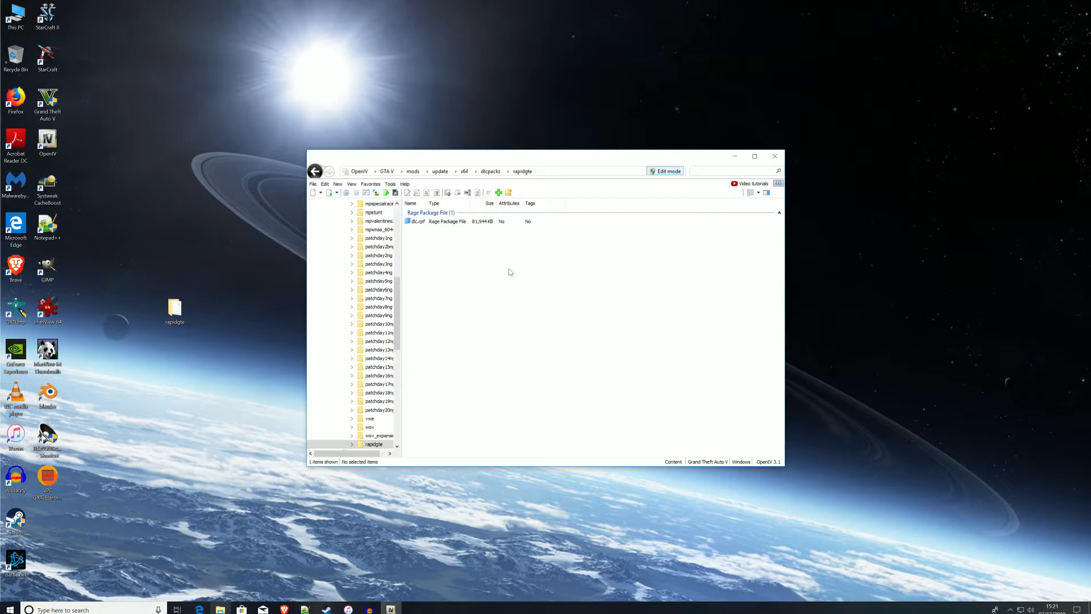
Go to mods/update/update.rpf/common/data and open dlclist.xml for editing.
click(442, 171)
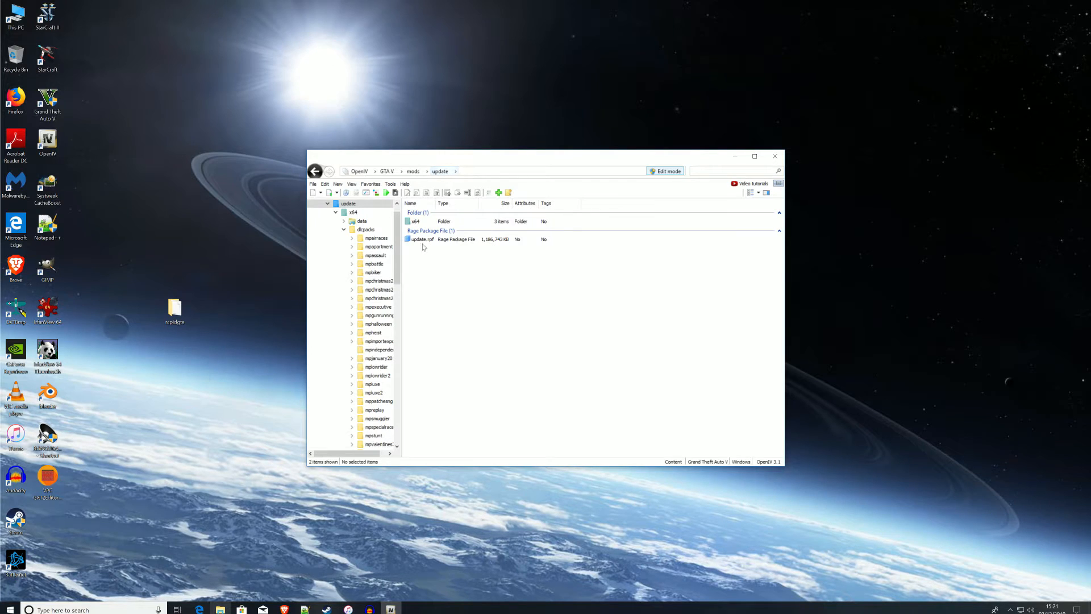
double_click(423, 241)
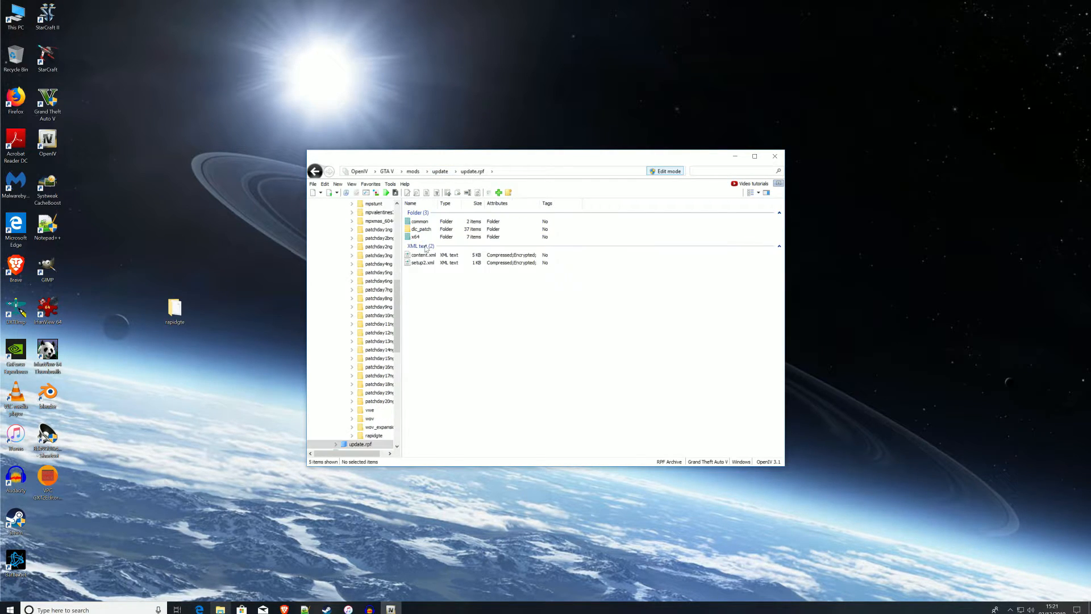
double_click(425, 222)
double_click(421, 221)
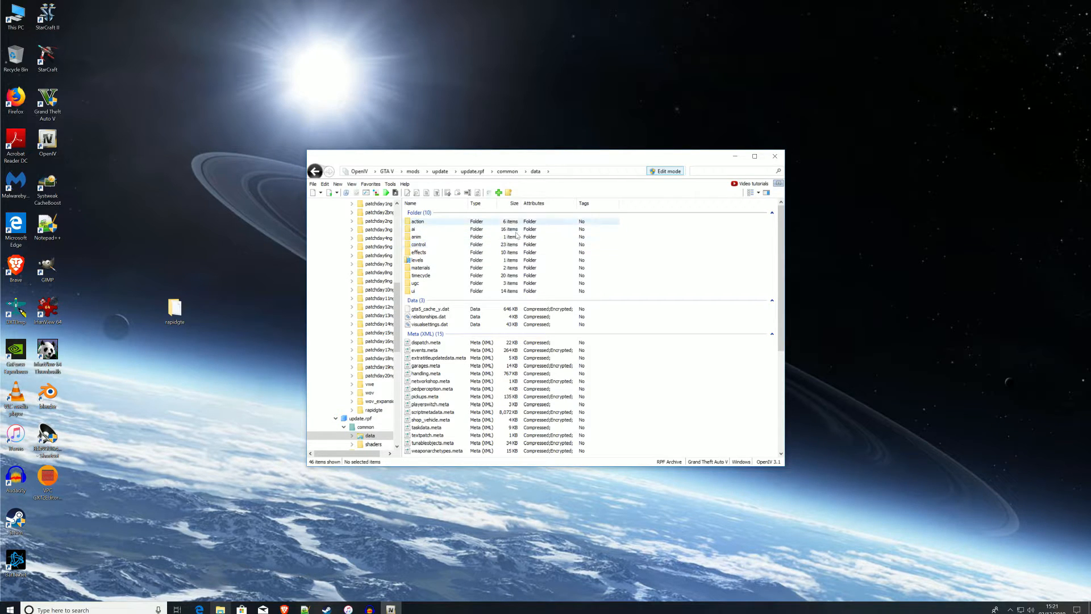
scroll(515, 230, down, 3)
scroll(529, 318, down, 4)
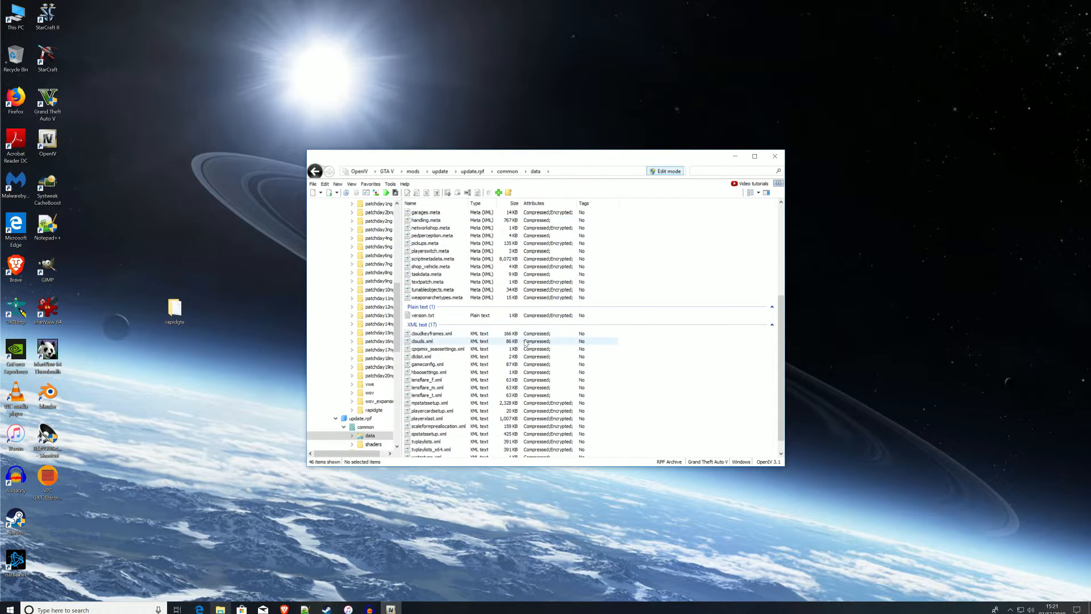
right_click(422, 358)
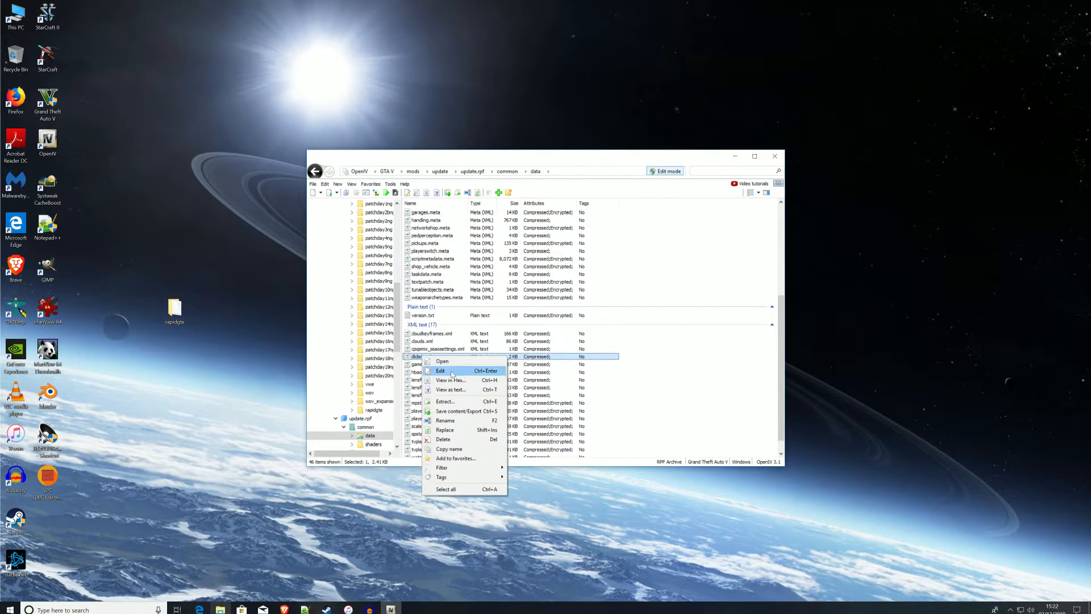
click(441, 371)
Add the line <Item>dlcpacks:/rapidgte/</Item> below the wov_expansion entry in dlclist.xml and save the file.
scroll(545, 321, down, 5)
scroll(546, 321, down, 6)
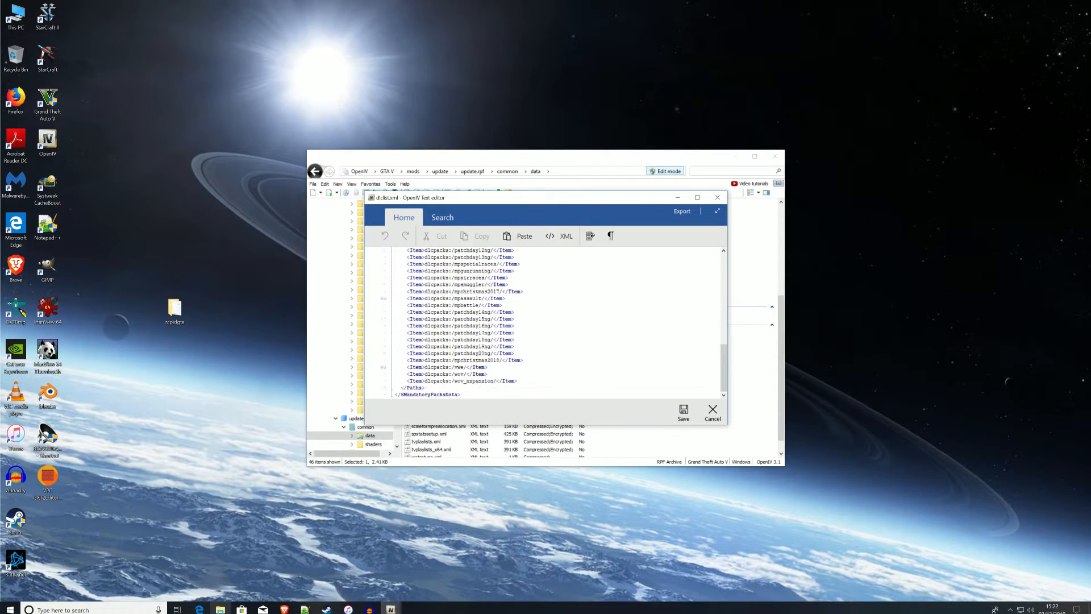
scroll(546, 321, up, 2)
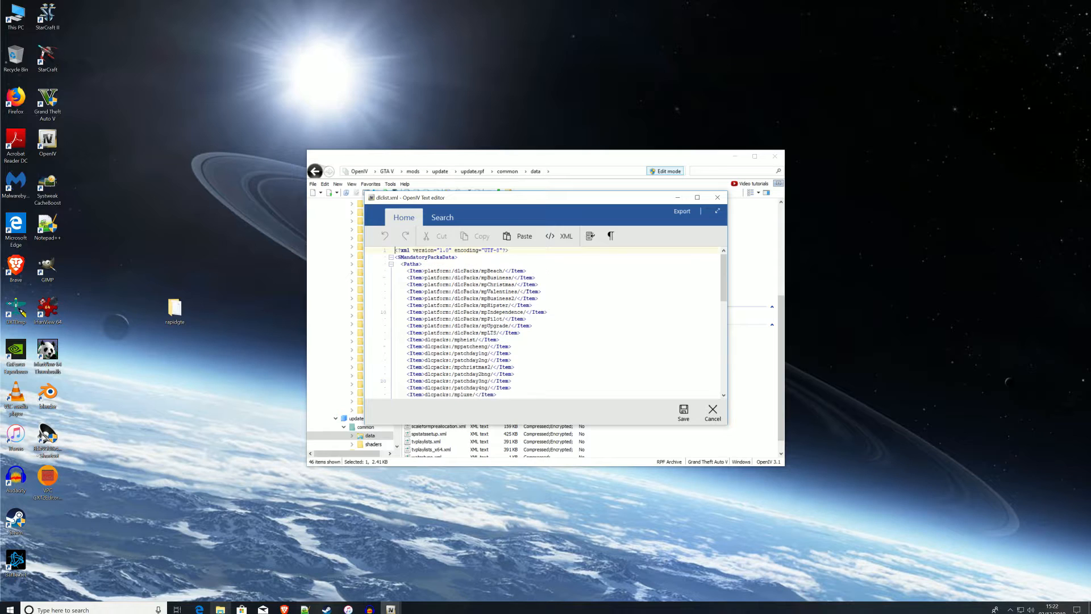
scroll(546, 321, down, 2)
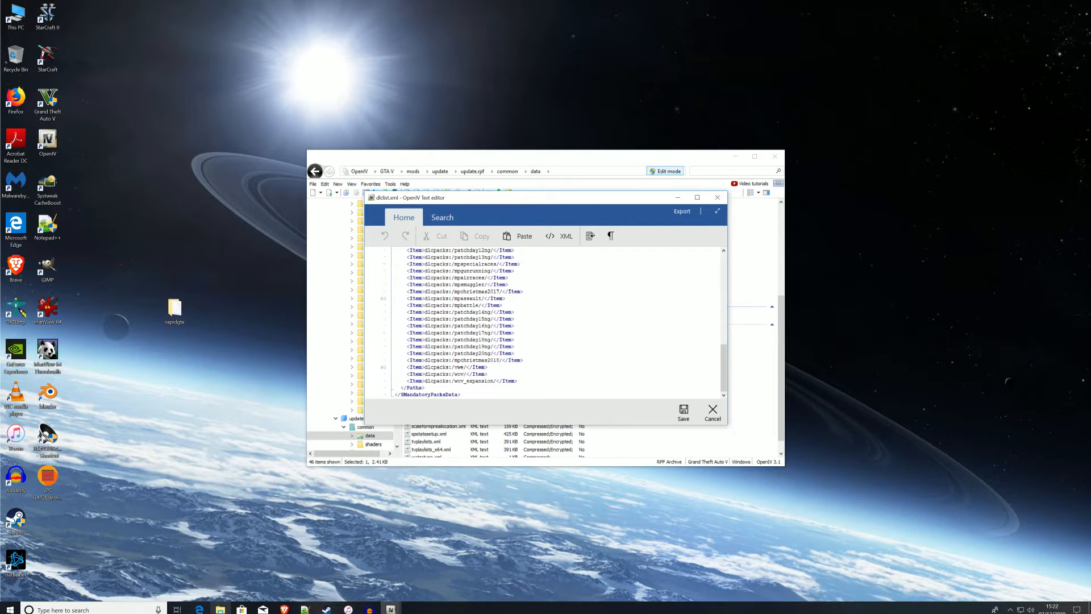
click(518, 381)
key(Return)
text(<Item>dlcpack)
text(s:/rapidgte)
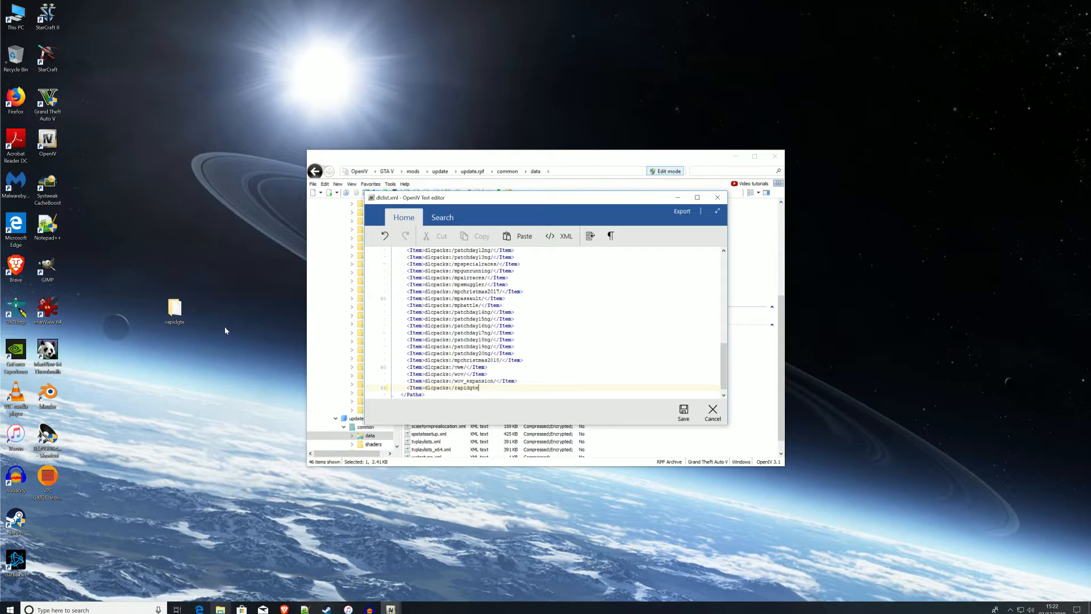
text(?)
key(BackSpace)
text(/</Item>)
click(684, 412)
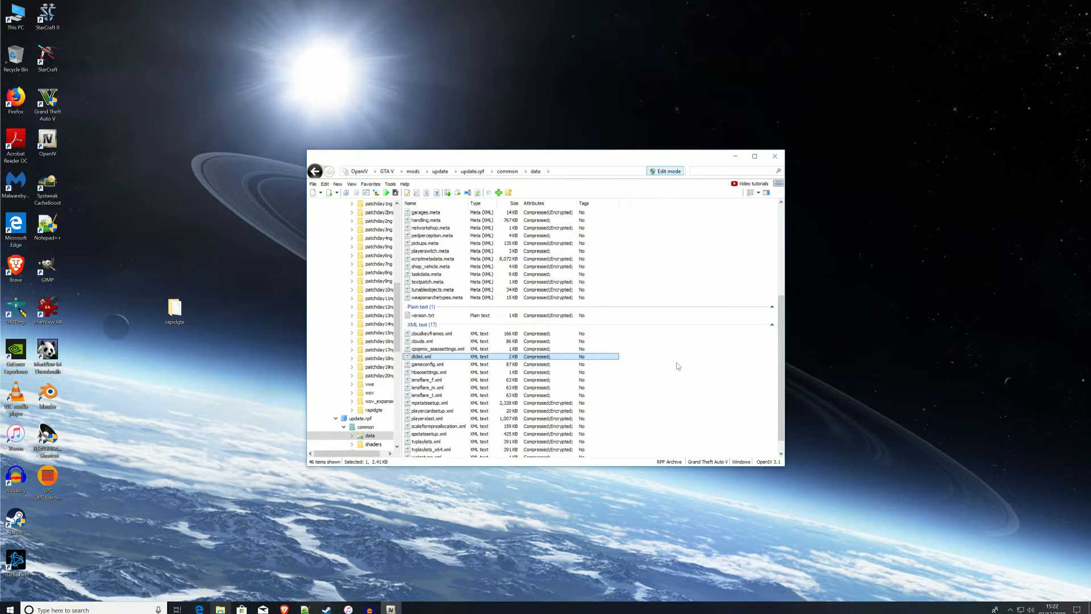
click(678, 366)
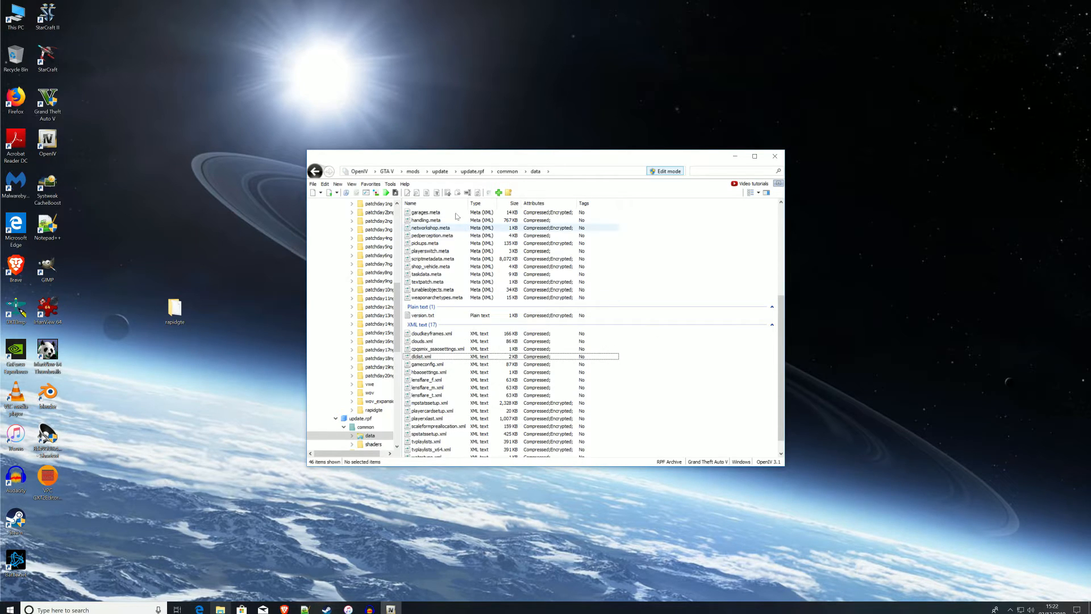
Return to the mods folder and open update/x64/dlcpacks/rapidgte.
click(419, 172)
double_click(420, 229)
key(BackSpace)
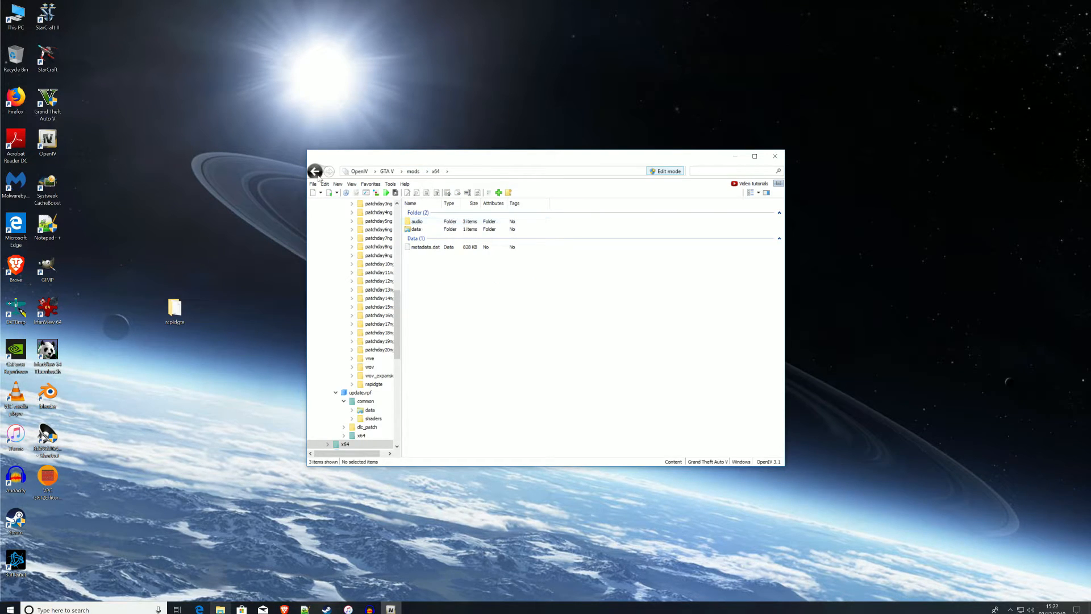
double_click(427, 222)
double_click(428, 221)
double_click(429, 229)
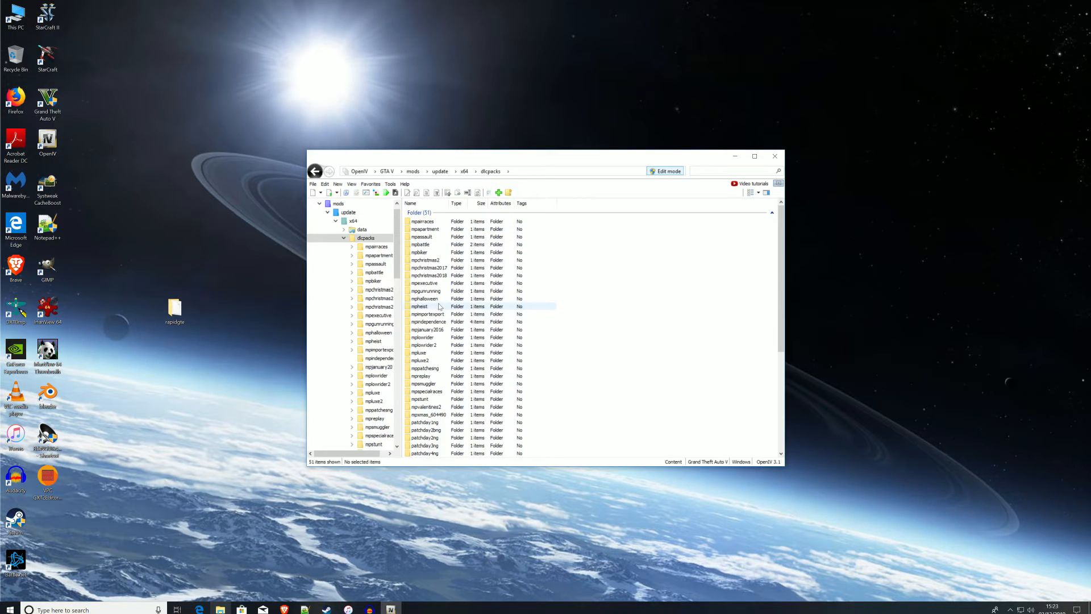
scroll(441, 307, down, 5)
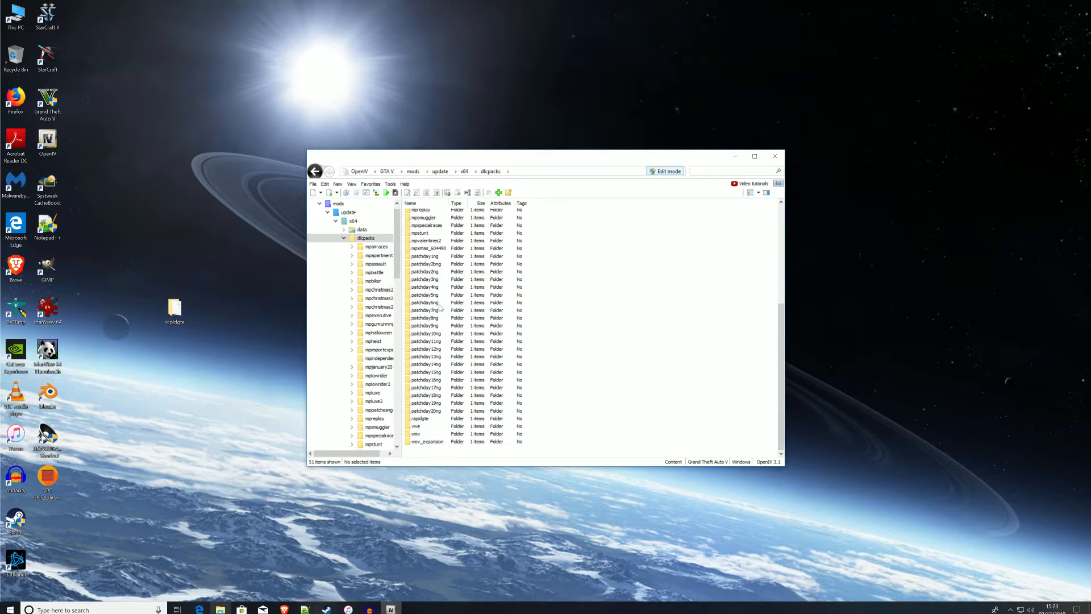
double_click(442, 419)
Open dlc.rpf and browse through x64/data/lang into the americandlc.rpf archive.
double_click(420, 221)
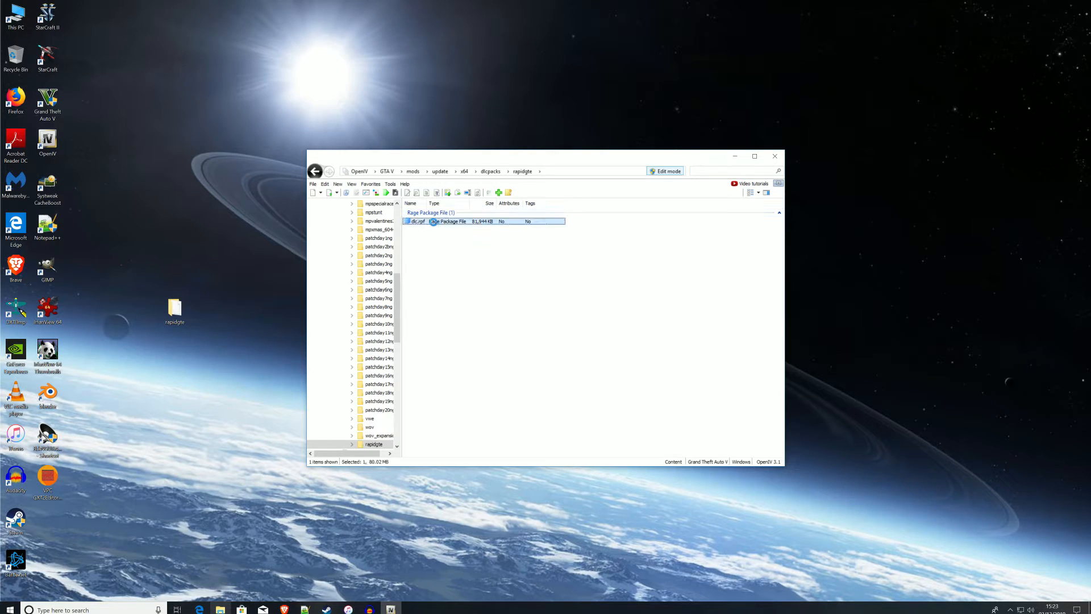
double_click(426, 230)
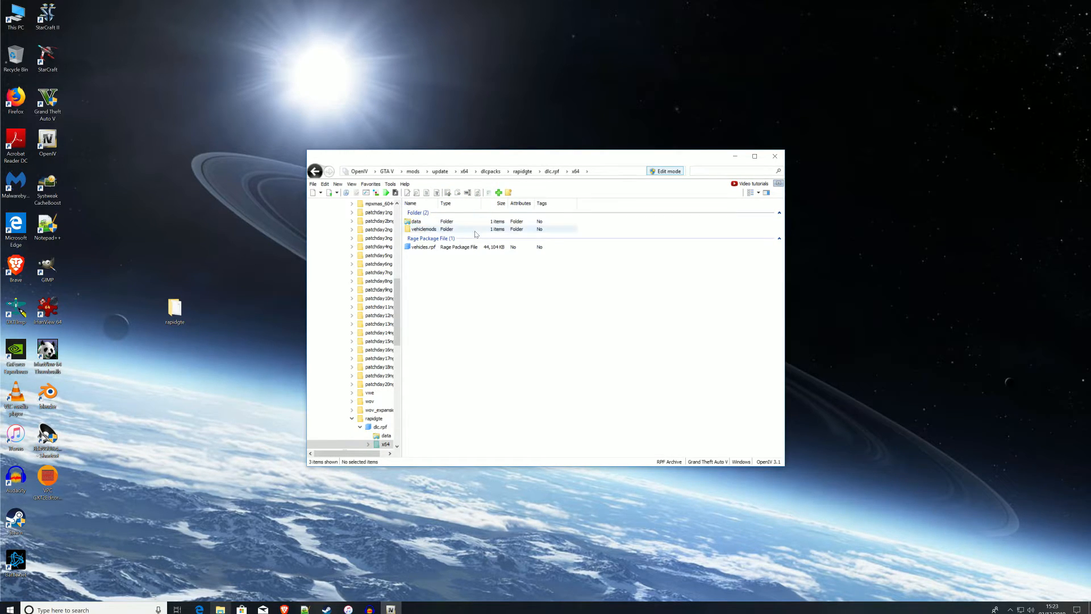
double_click(422, 222)
double_click(428, 224)
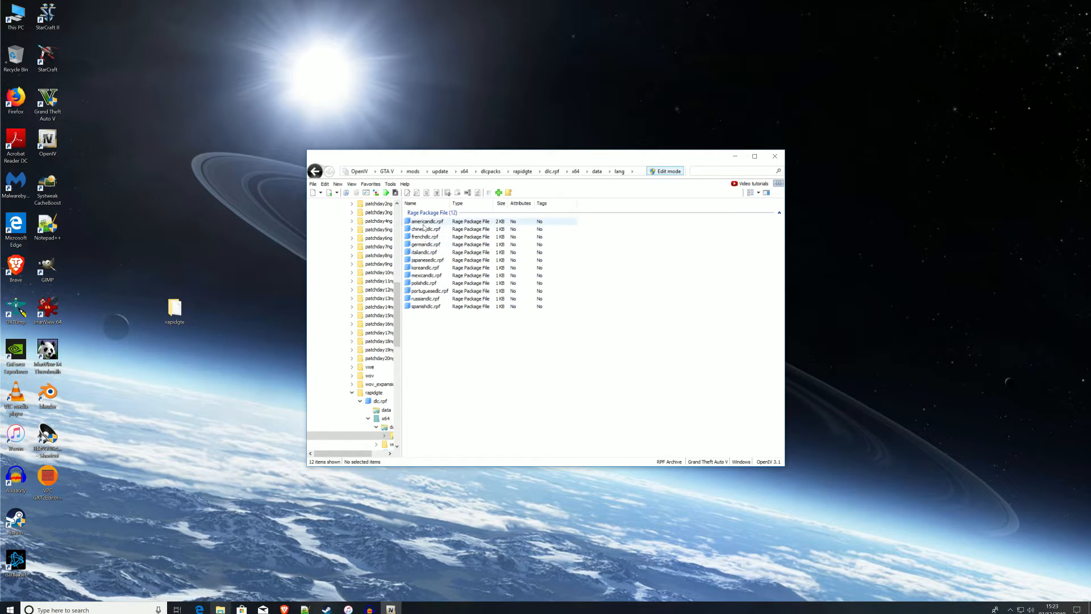
double_click(425, 222)
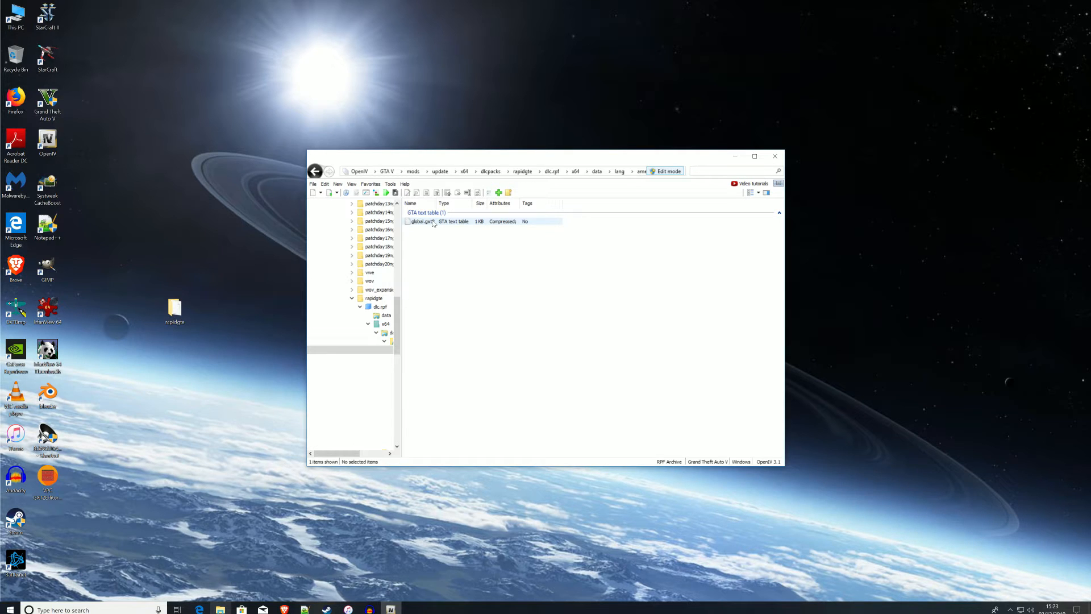
View global.gxt2 as text and look through its entries for the Rapid GTE vehicle name.
double_click(433, 222)
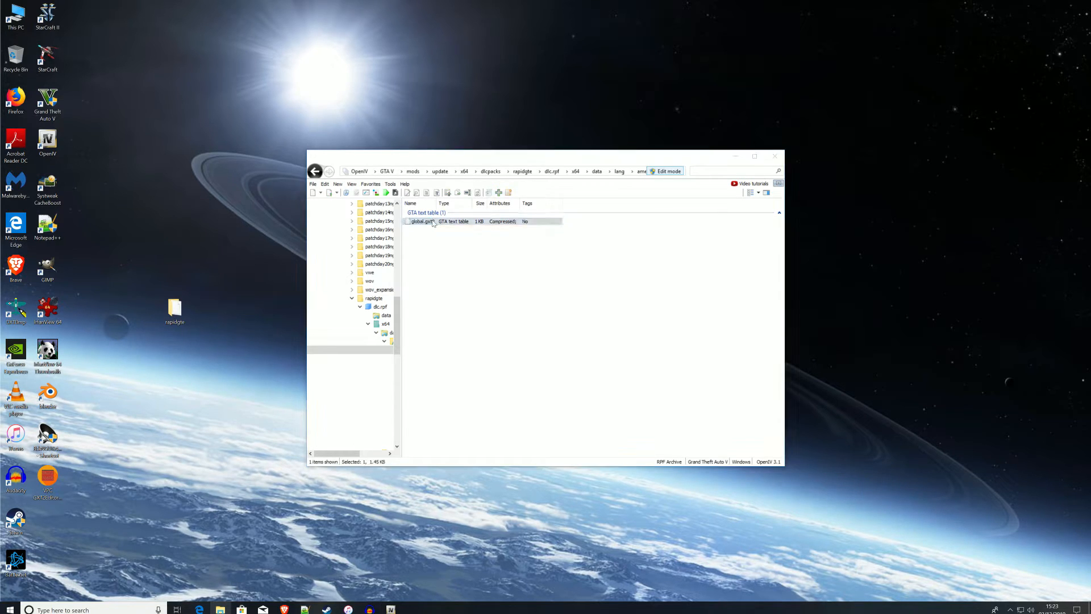
scroll(543, 335, down, 7)
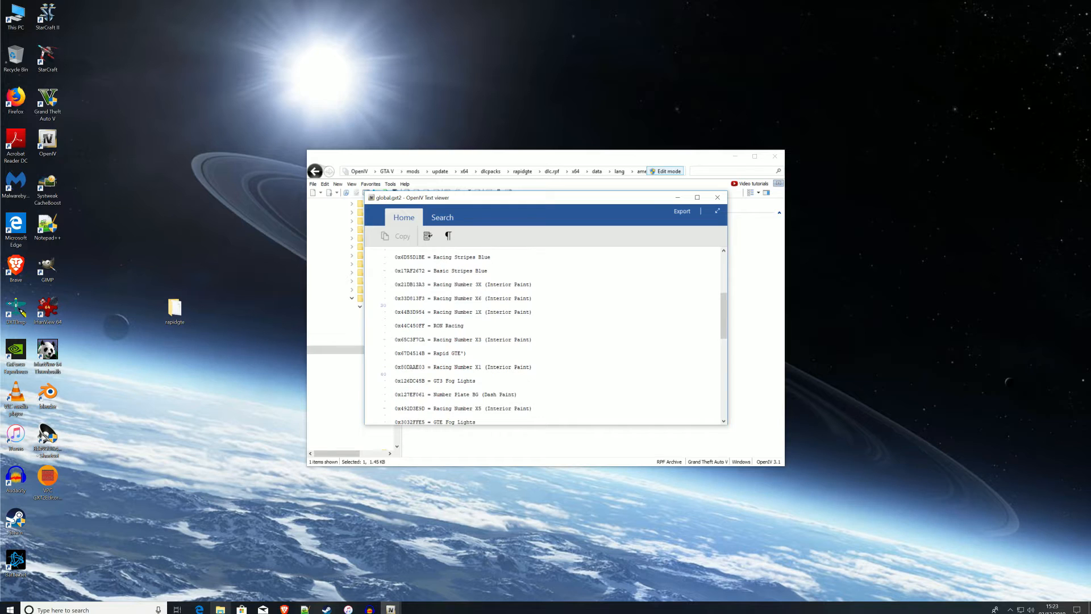
scroll(543, 335, up, 1)
scroll(543, 335, down, 1)
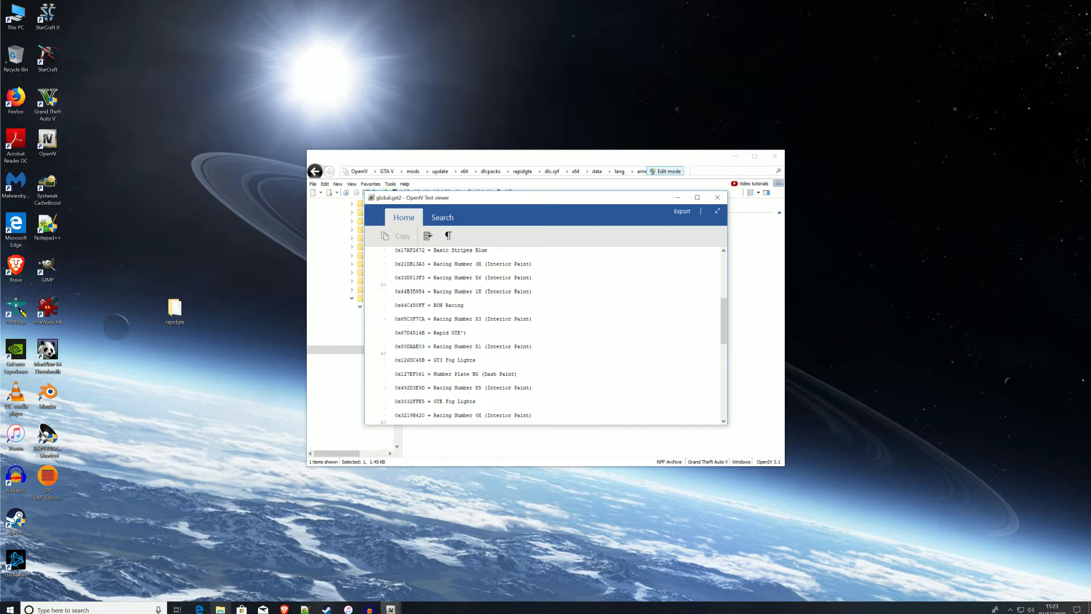
Close the text viewer, return to the dlcpacks folder and open the rapidgte folder.
click(718, 197)
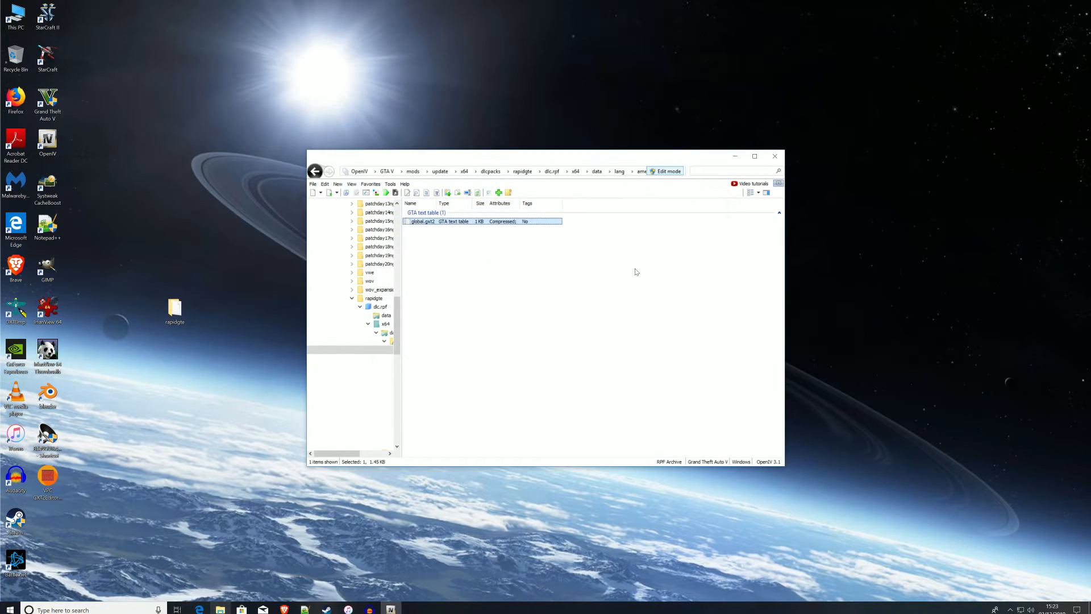
click(485, 235)
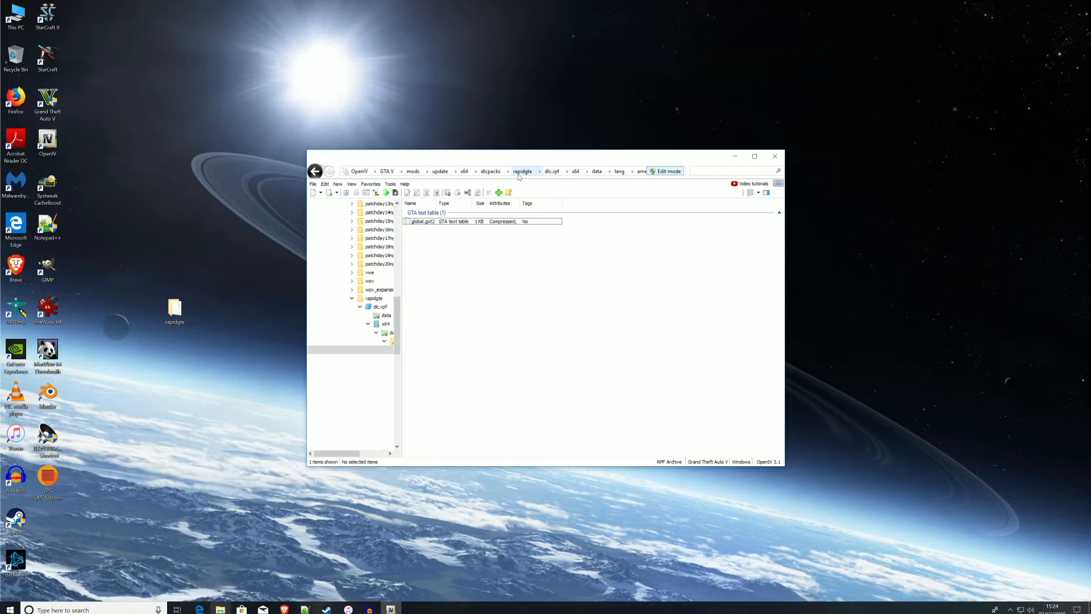
click(492, 171)
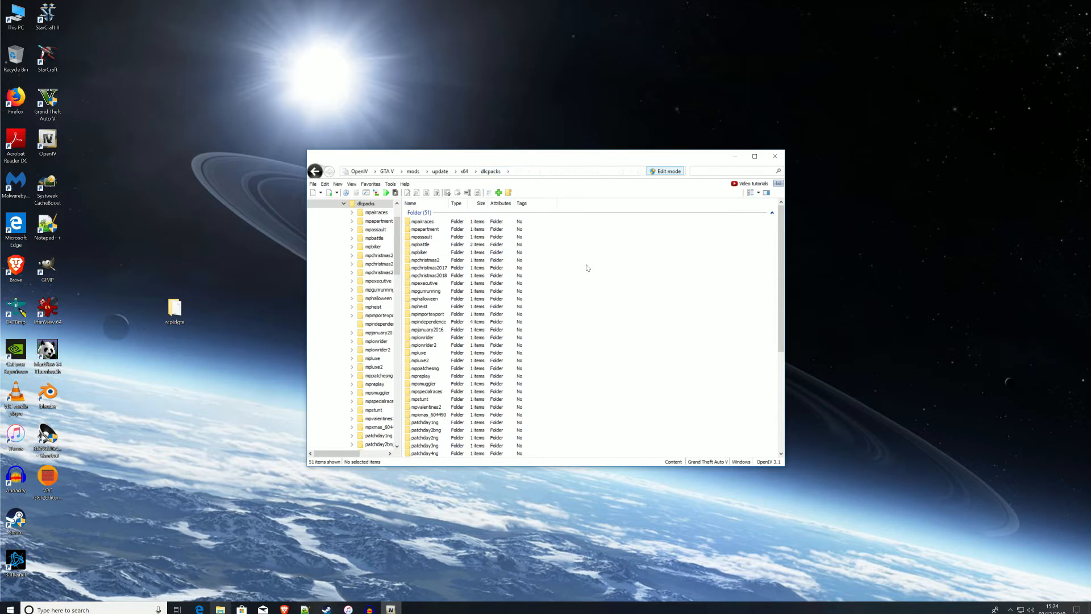
scroll(608, 322, down, 3)
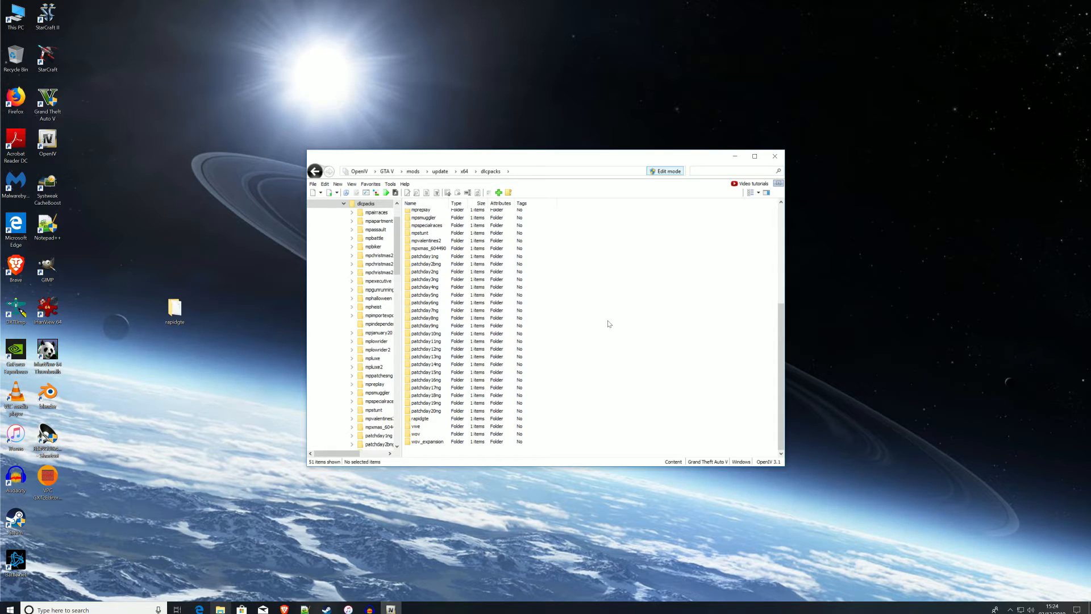
double_click(434, 422)
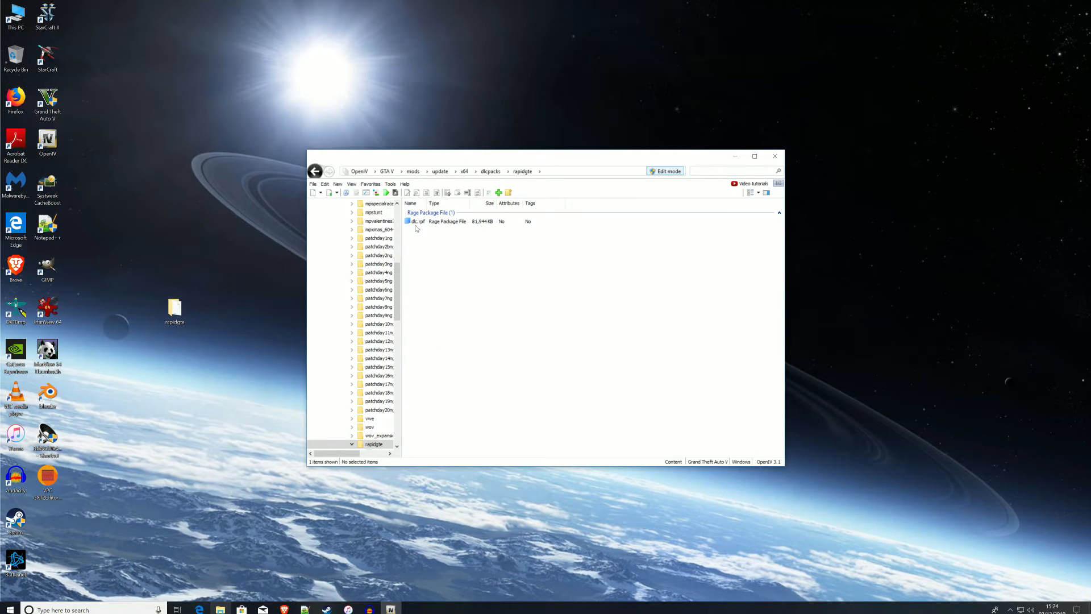
Open dlc.rpf and go through its x64 folder into the vehicles.rpf archive.
double_click(416, 221)
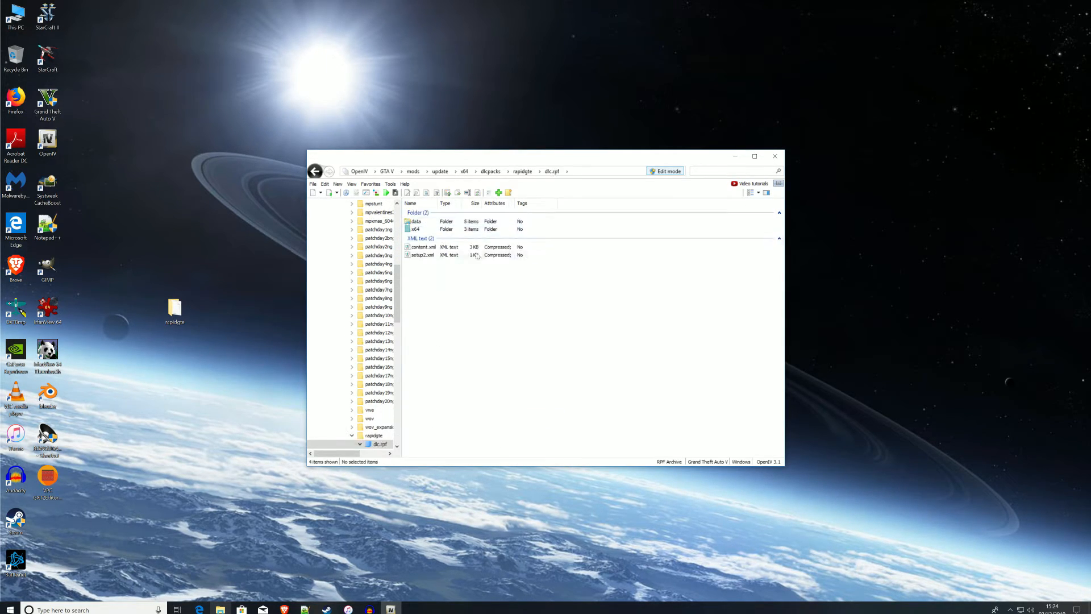
double_click(438, 229)
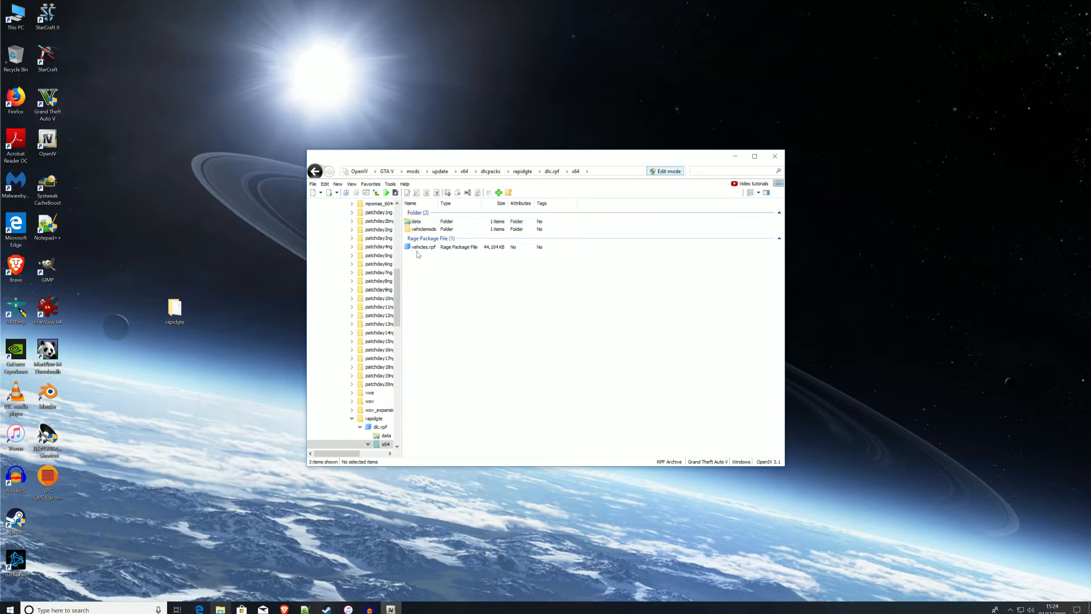
double_click(423, 249)
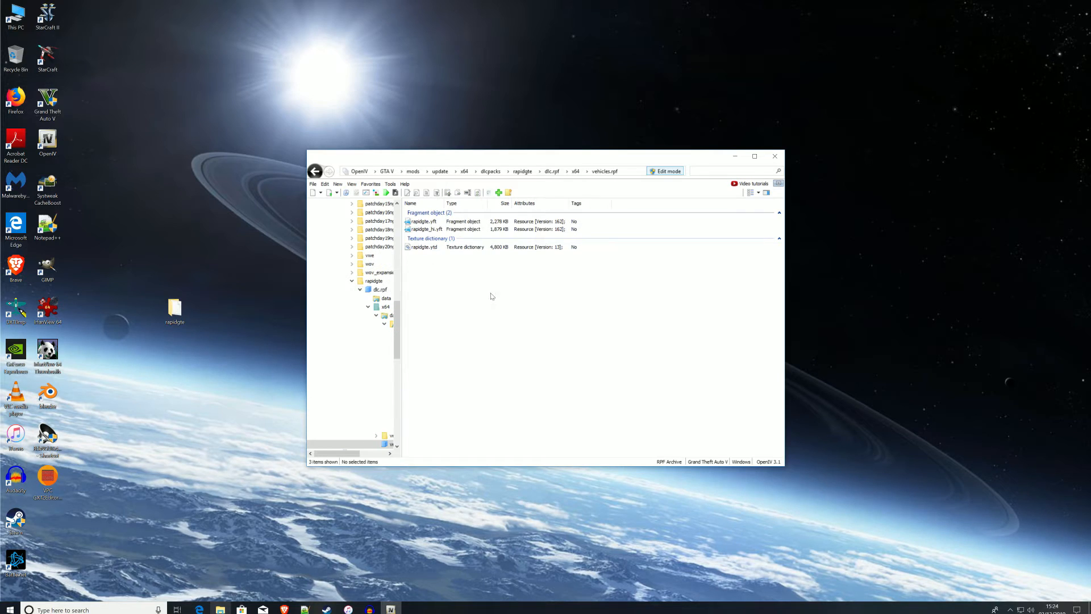
Preview the rapidgte.yft vehicle model from another angle, and close the model viewer.
double_click(433, 223)
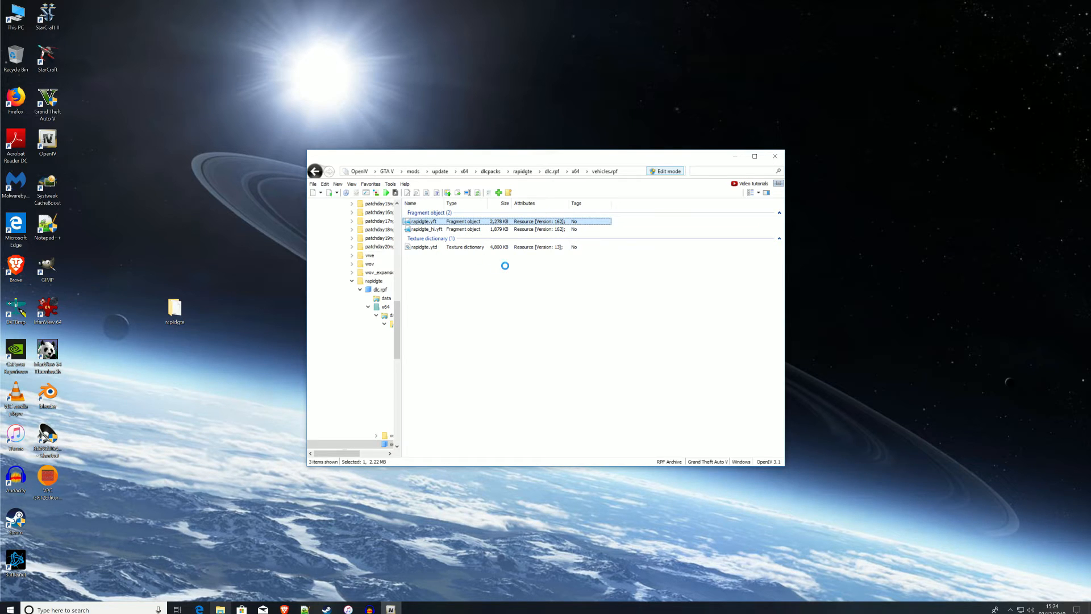
drag(578, 297, 601, 249)
click(809, 158)
click(461, 288)
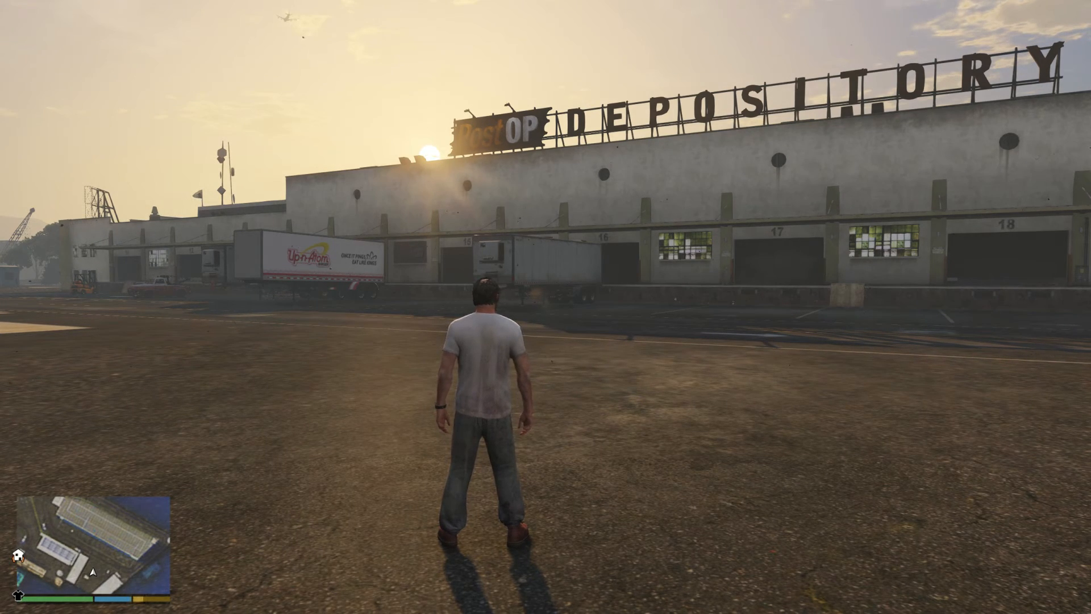
In Grand Theft Auto V, bring up the trainer's main menu and enter Vehicle Spawning.
key(F4)
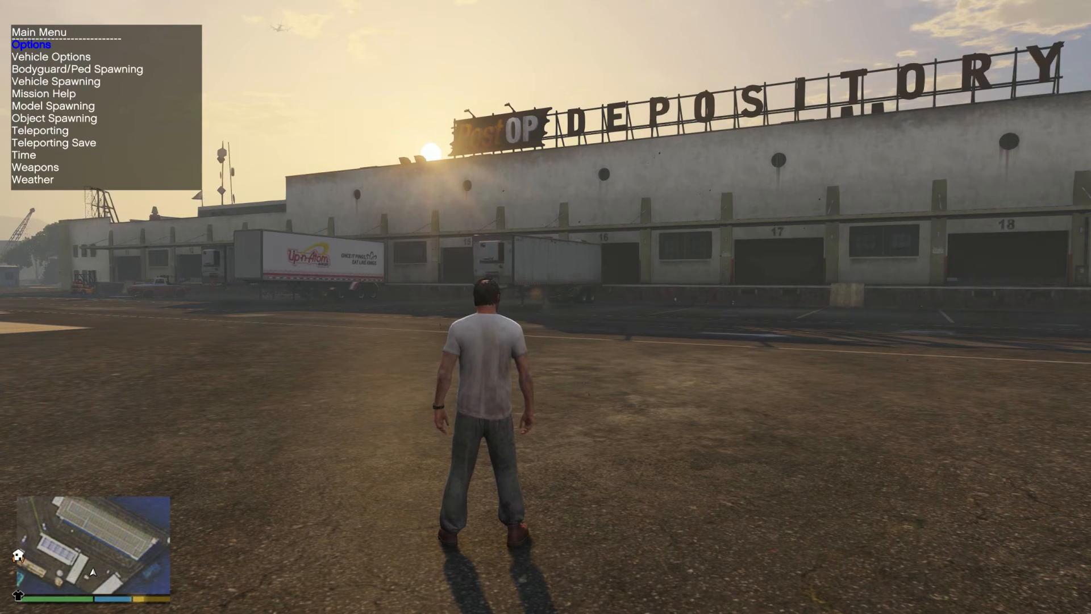
key(Down)
key(Down)
key(Down)
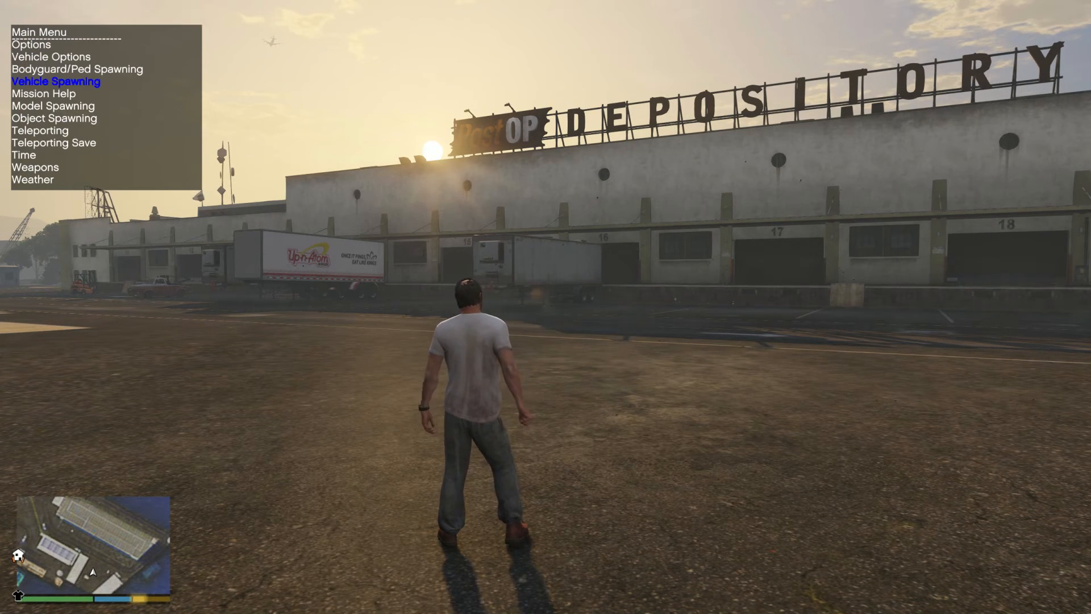
key(Return)
Move through the vehicle spawn categories and open the Added Vehicles Menu.
key(Down)
key(Down)
key(Down)
key(Down)
key(Down)
key(Down)
key(Down)
key(Down)
key(Down)
key(Down)
key(Down)
key(Down)
key(Down)
key(Down)
key(Down)
key(Down)
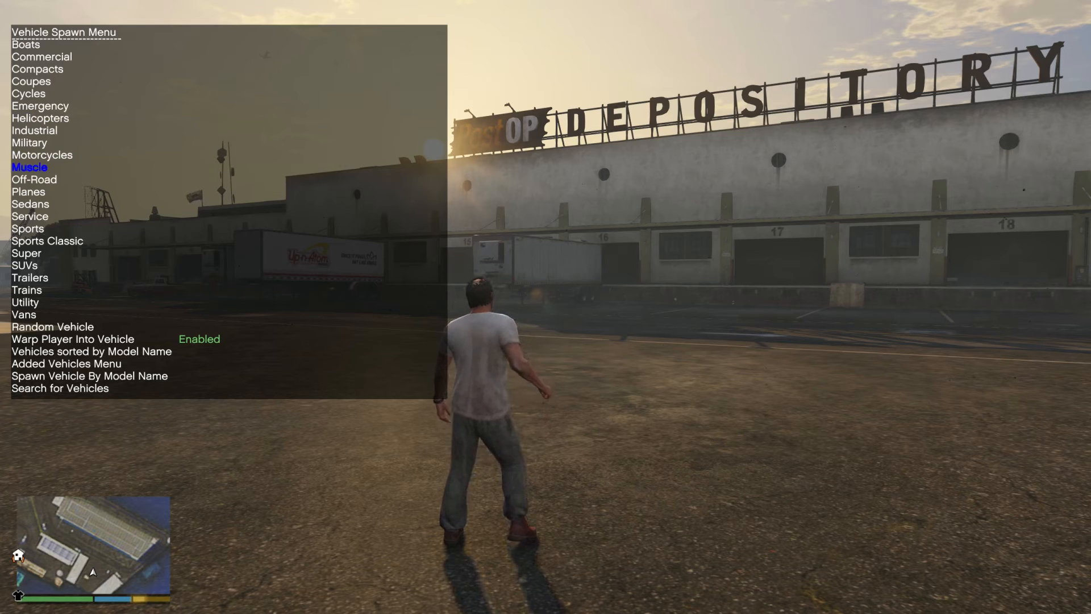
key(Down)
key(Down)
key(Down)
key(Down)
key(Down)
key(Down)
key(Down)
key(Down)
key(Down)
key(Down)
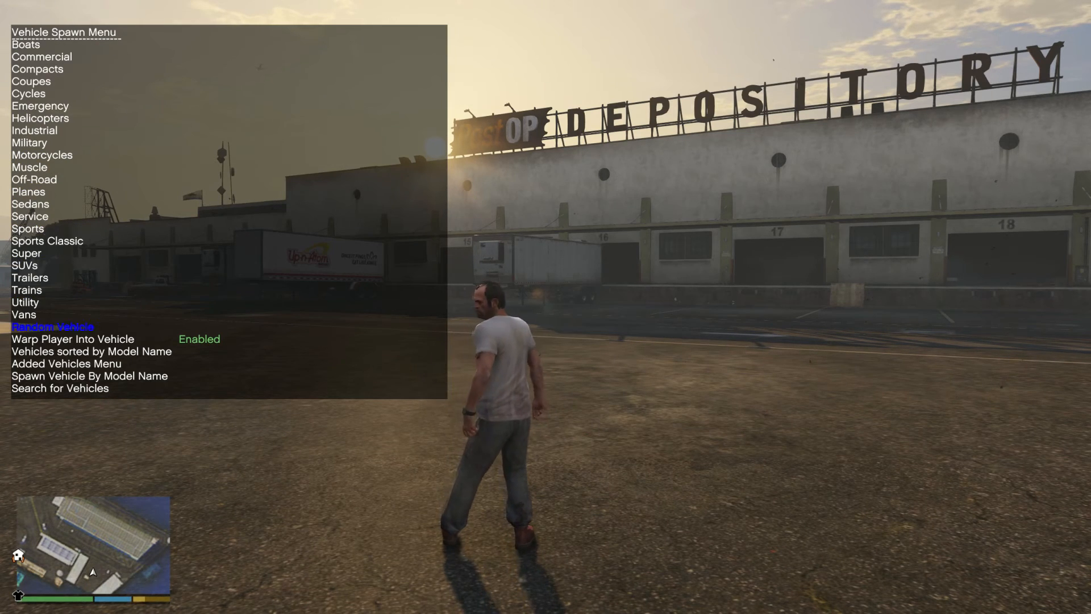
key(Return)
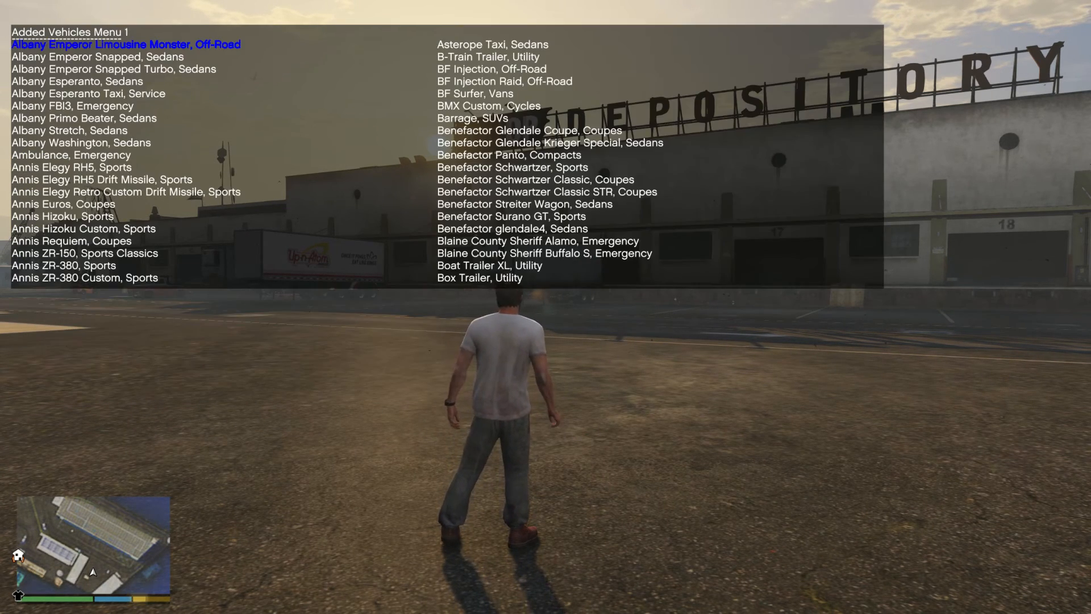
Browse the added vehicles to page 4, highlight the Dewbauchee Rapid GTE entry, and leave the trainer without spawning it.
key(Right)
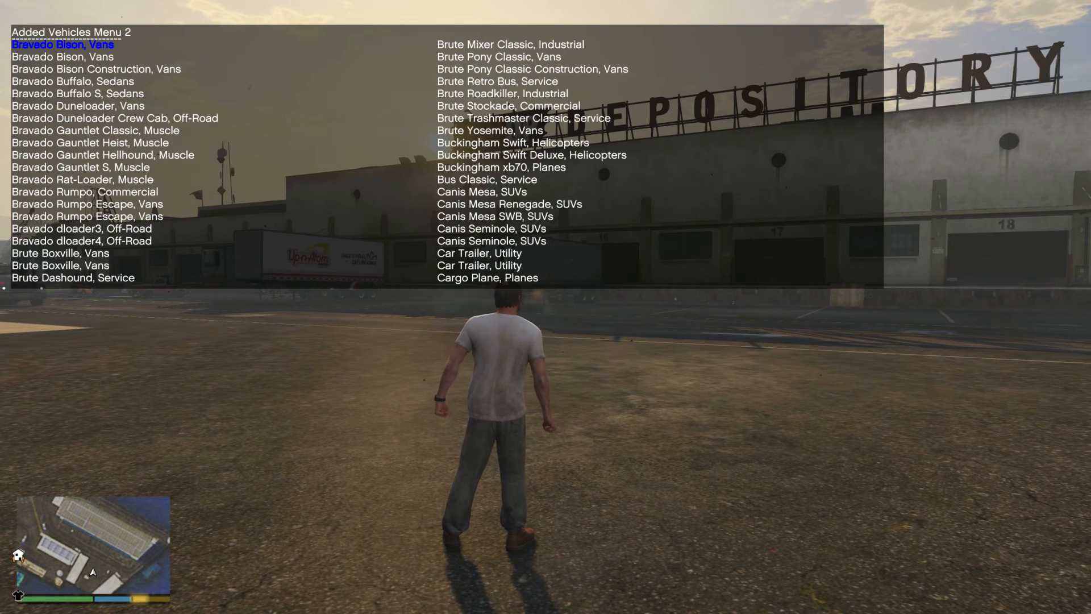
key(Right)
key(Right)
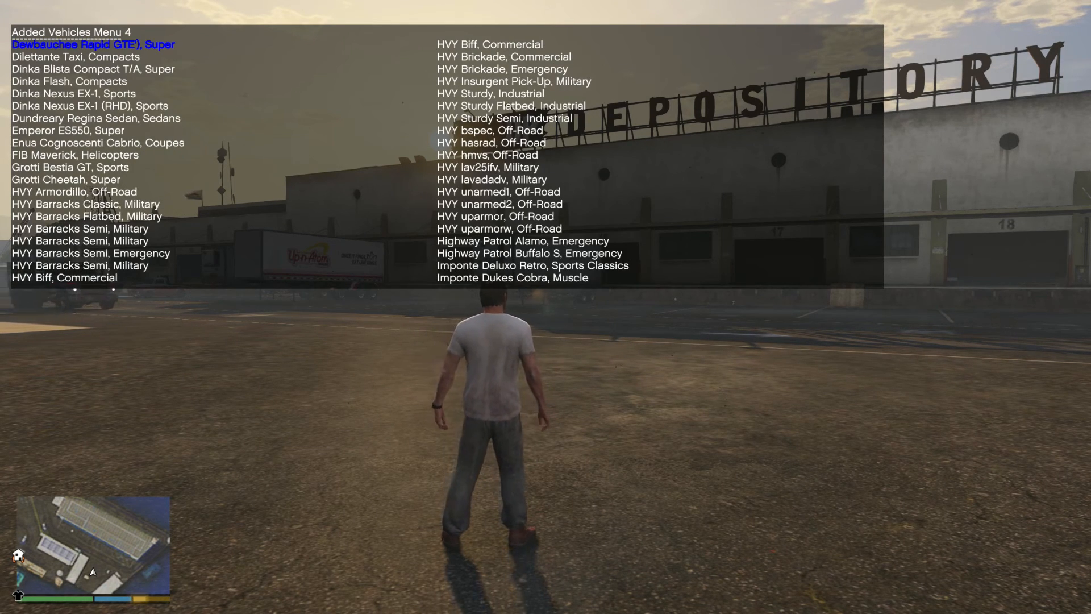
key(Down)
key(Down)
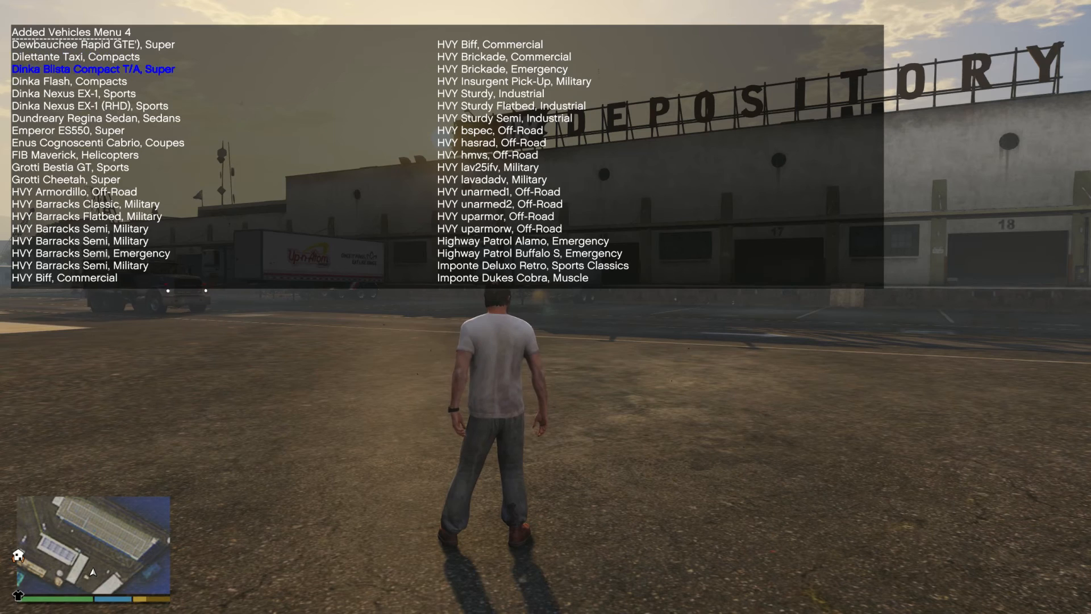
key(Up)
key(Up)
key(Down)
key(Up)
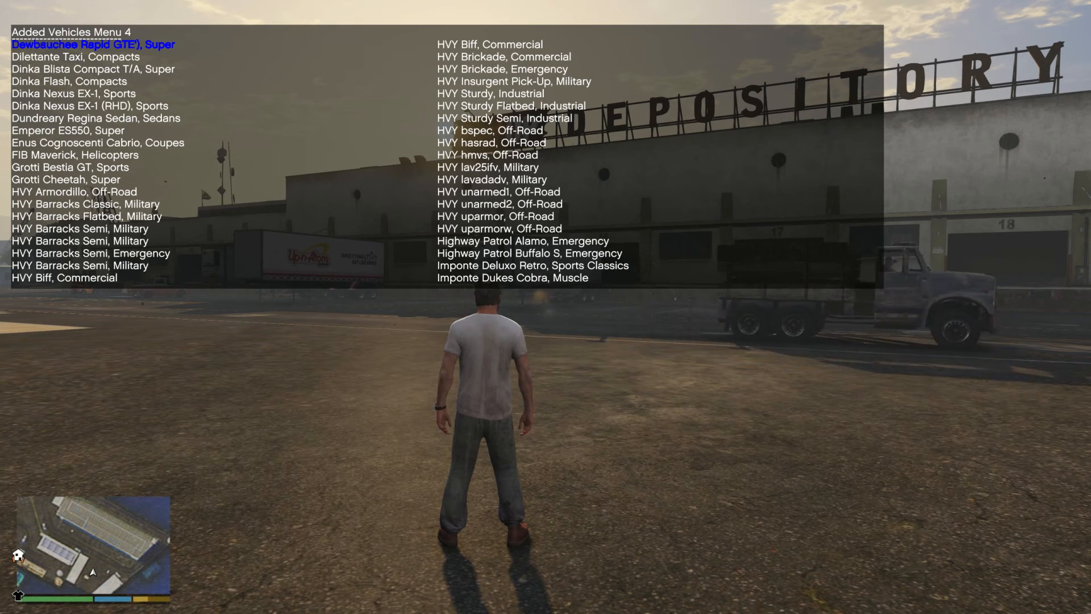
key(BackSpace)
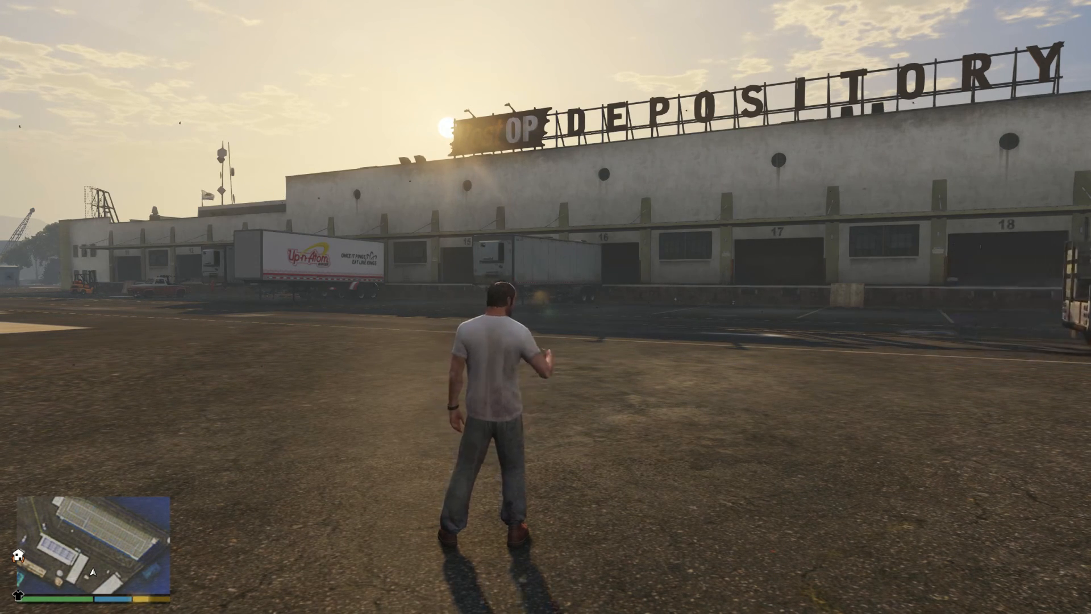
Reopen the trainer, spawn the vehicle with the model name RAPIDGTE, and close the trainer menu.
key(F3)
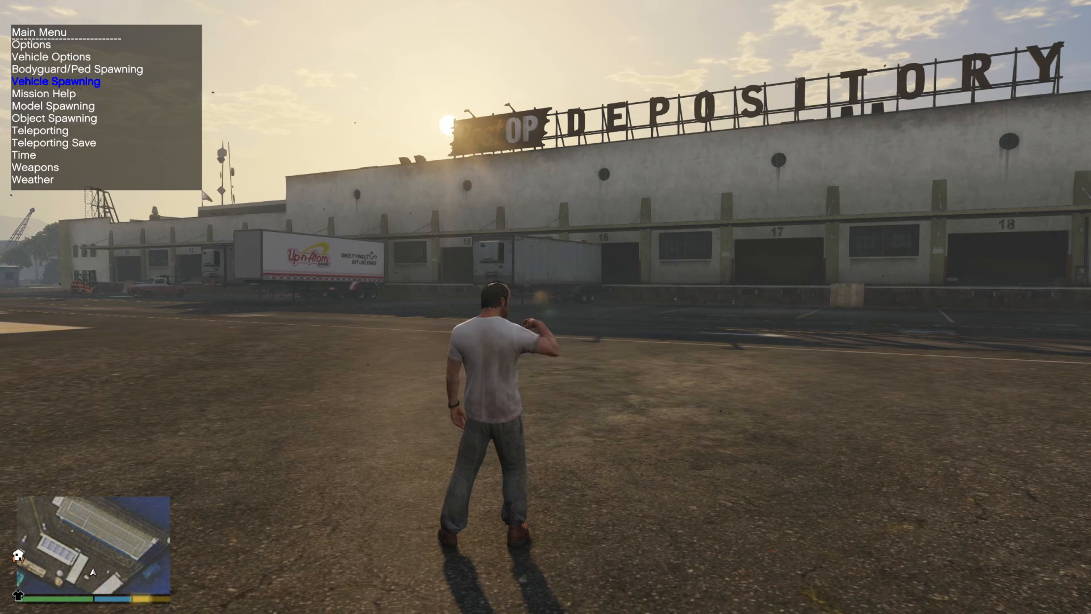
key(Return)
key(Down)
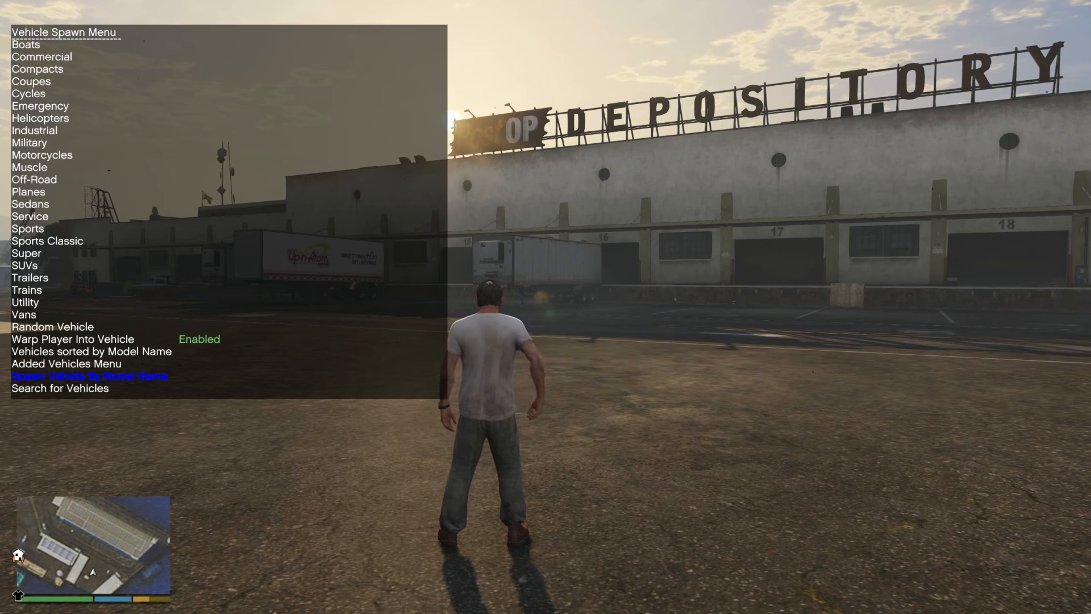
key(Return)
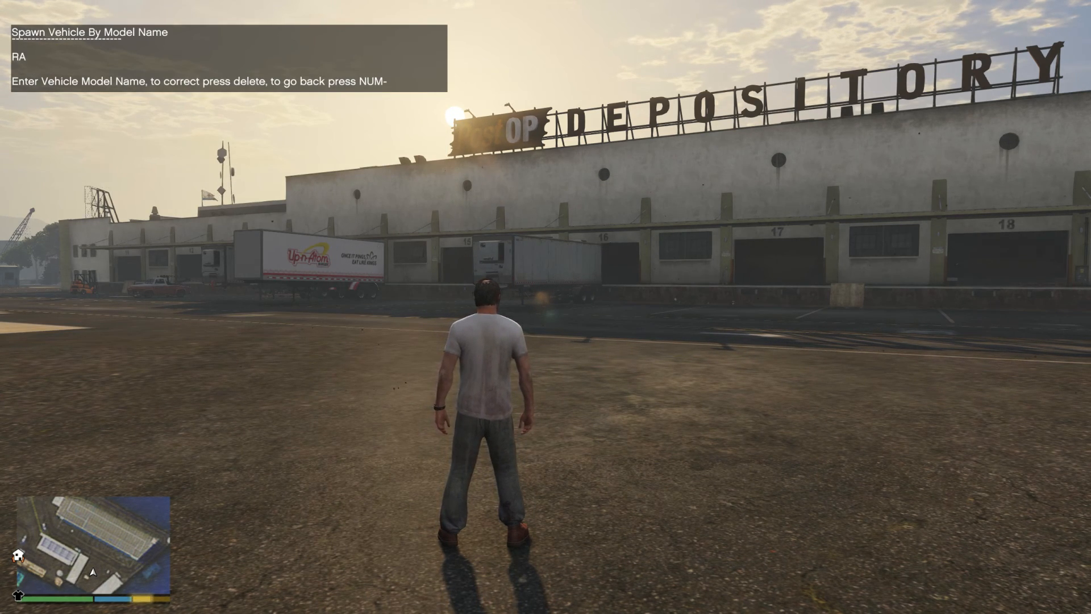
text(RAPIDGTE)
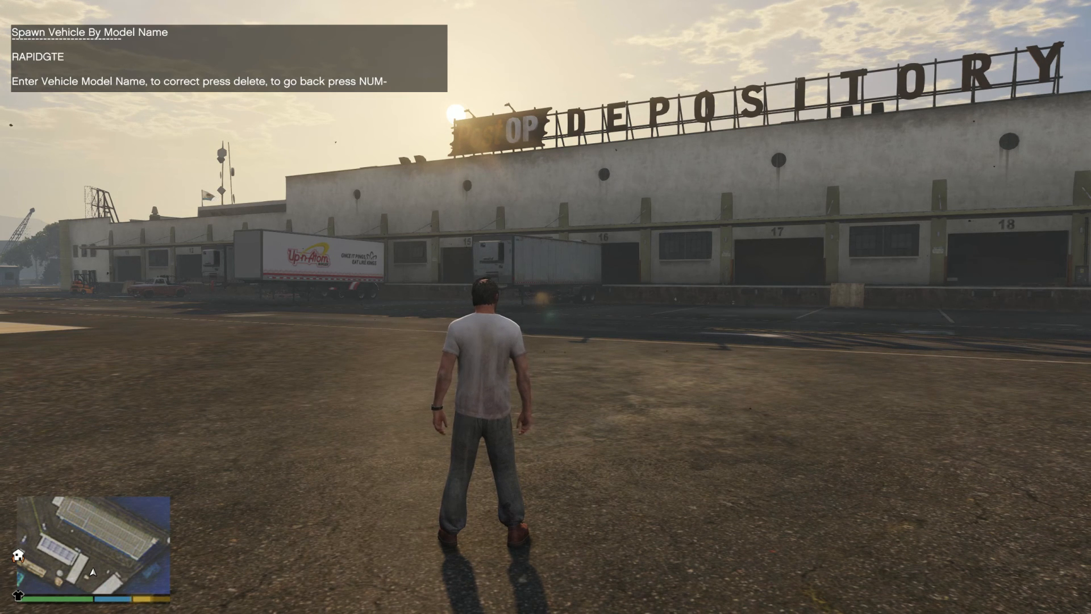
key(Return)
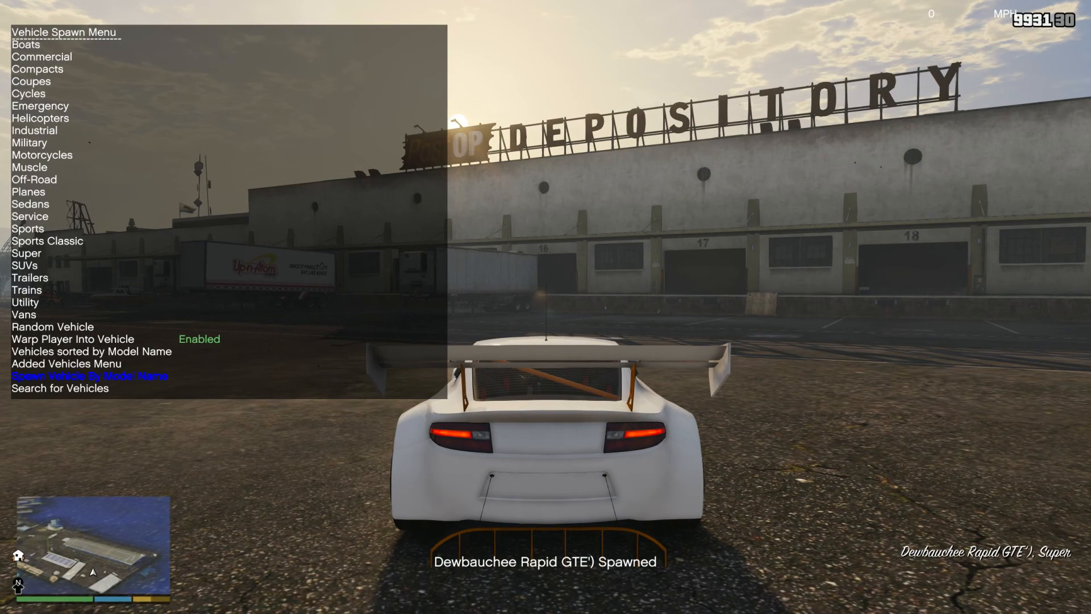
key(F3)
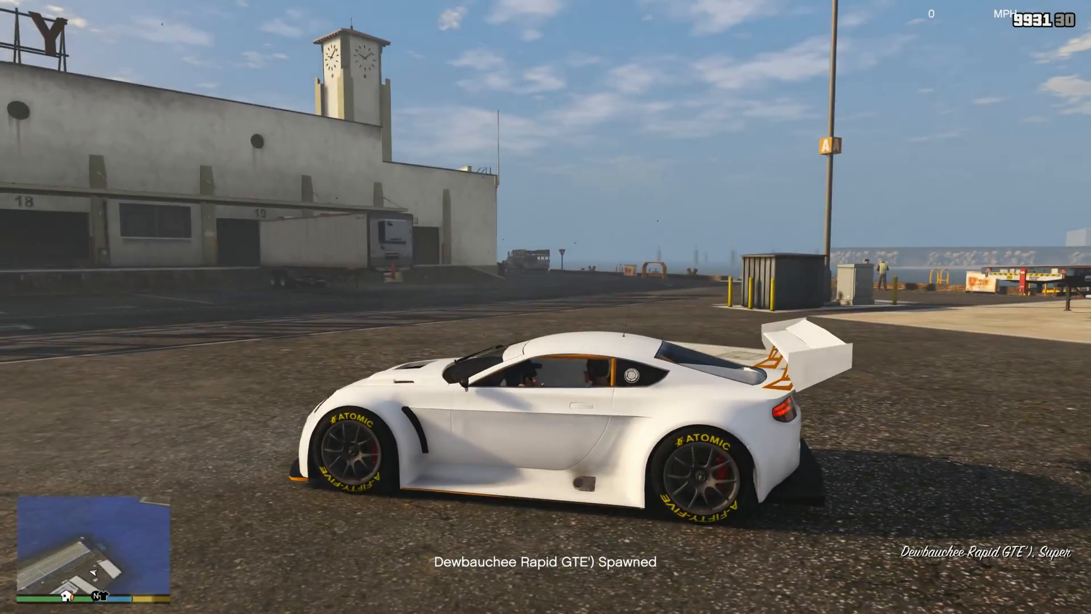